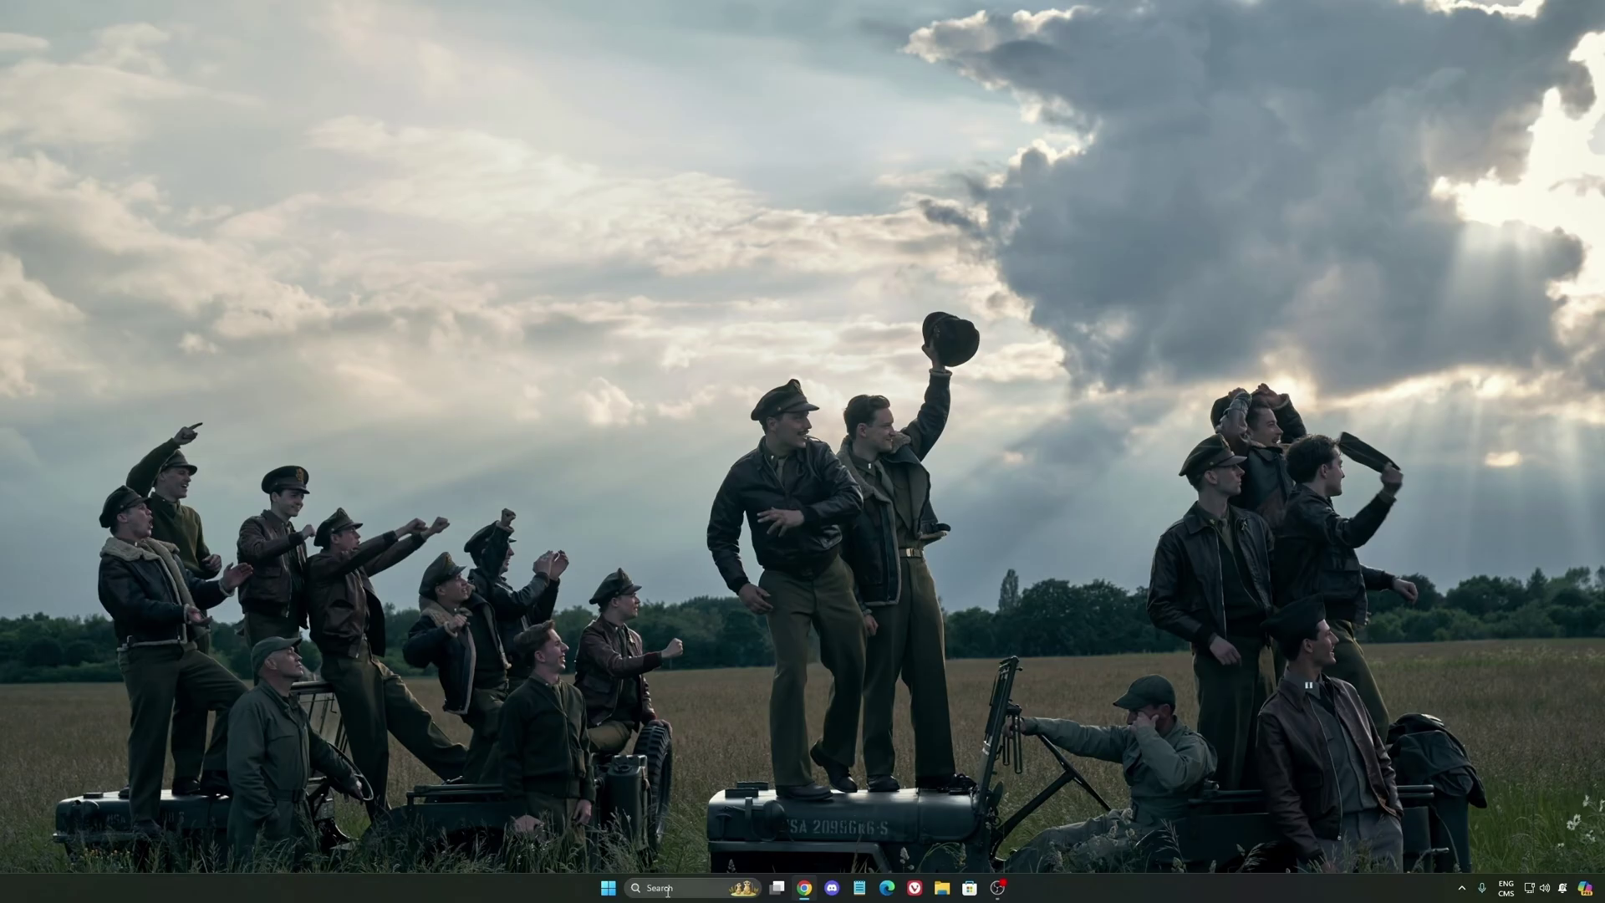
# - Open Windows Settings and go to the Gaming > Game Bar page
pyautogui.click(668, 887)
pyautogui.write('steame')
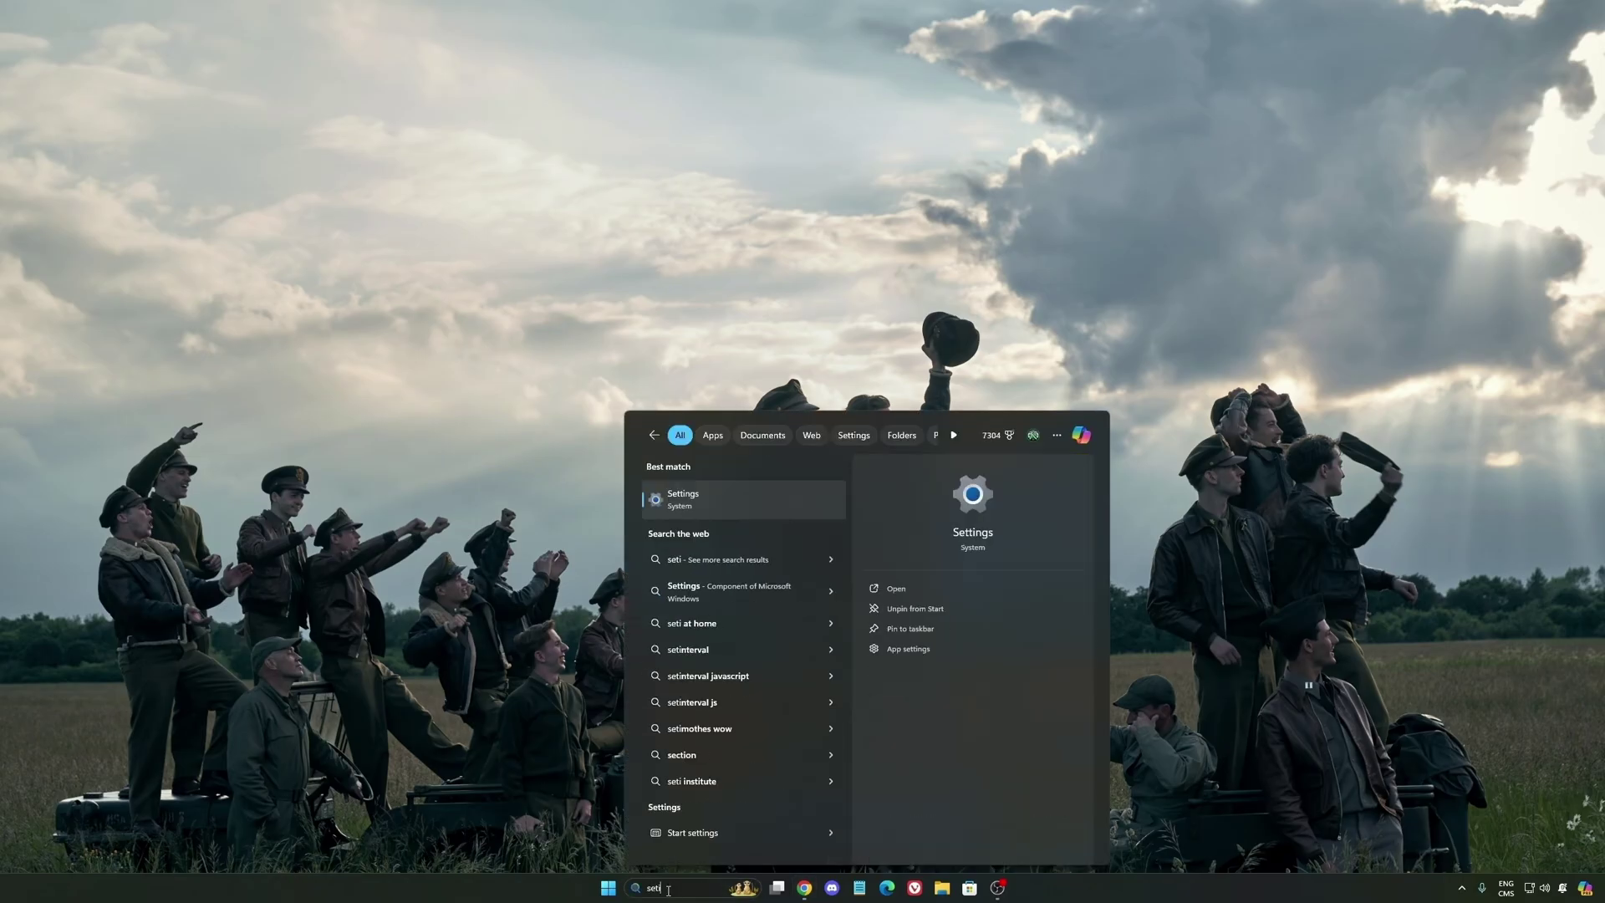
pyautogui.press('Return')
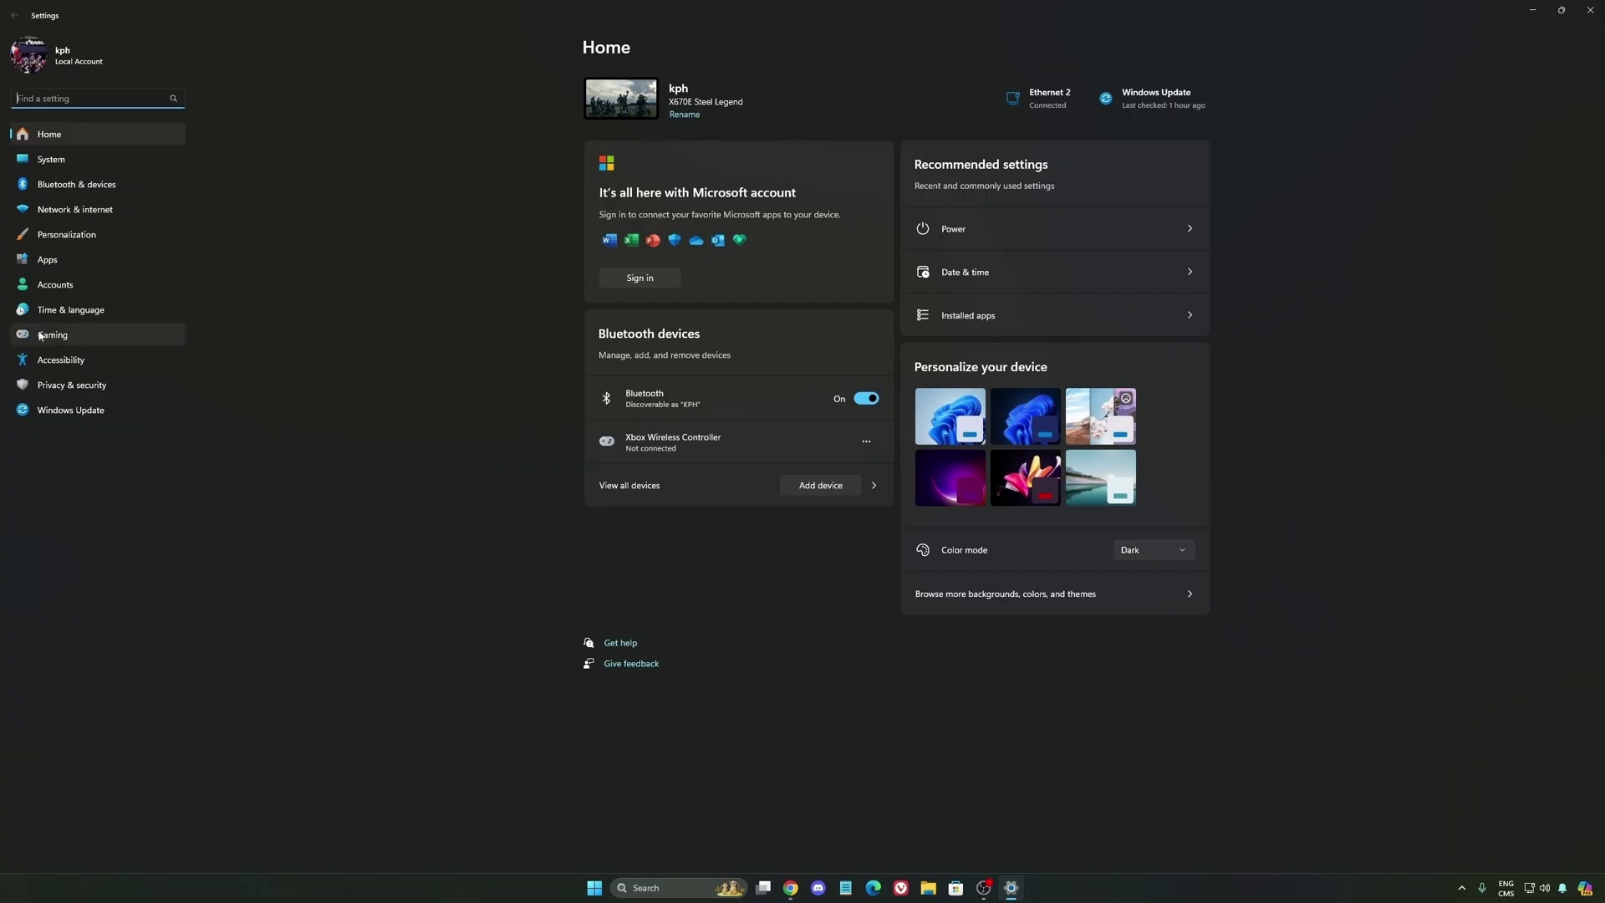
pyautogui.click(78, 334)
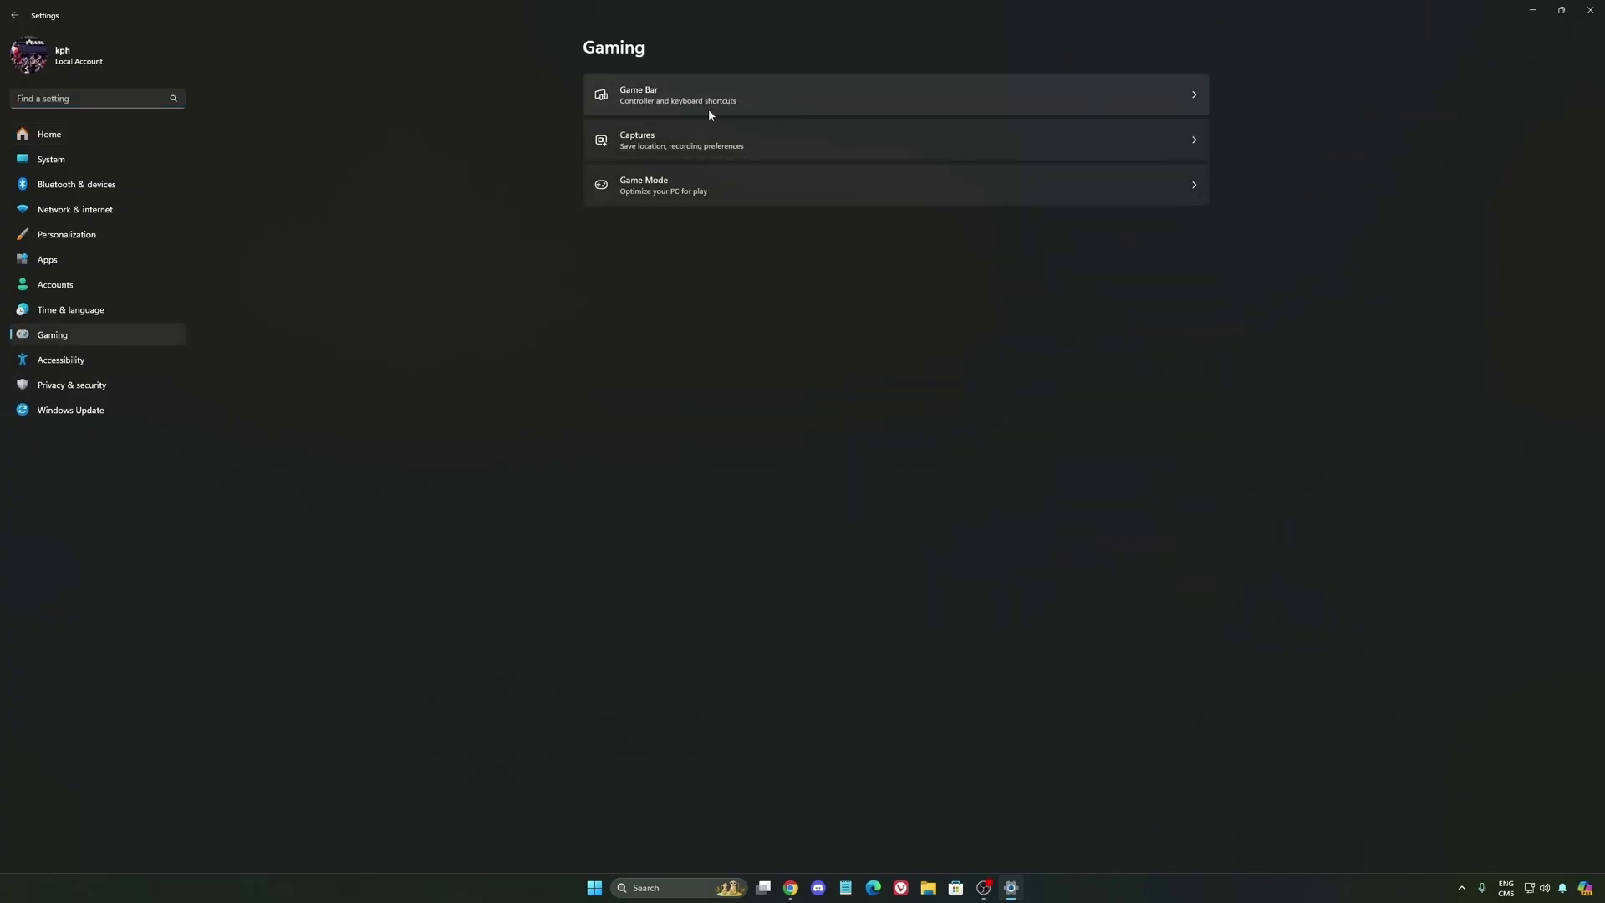
pyautogui.click(621, 102)
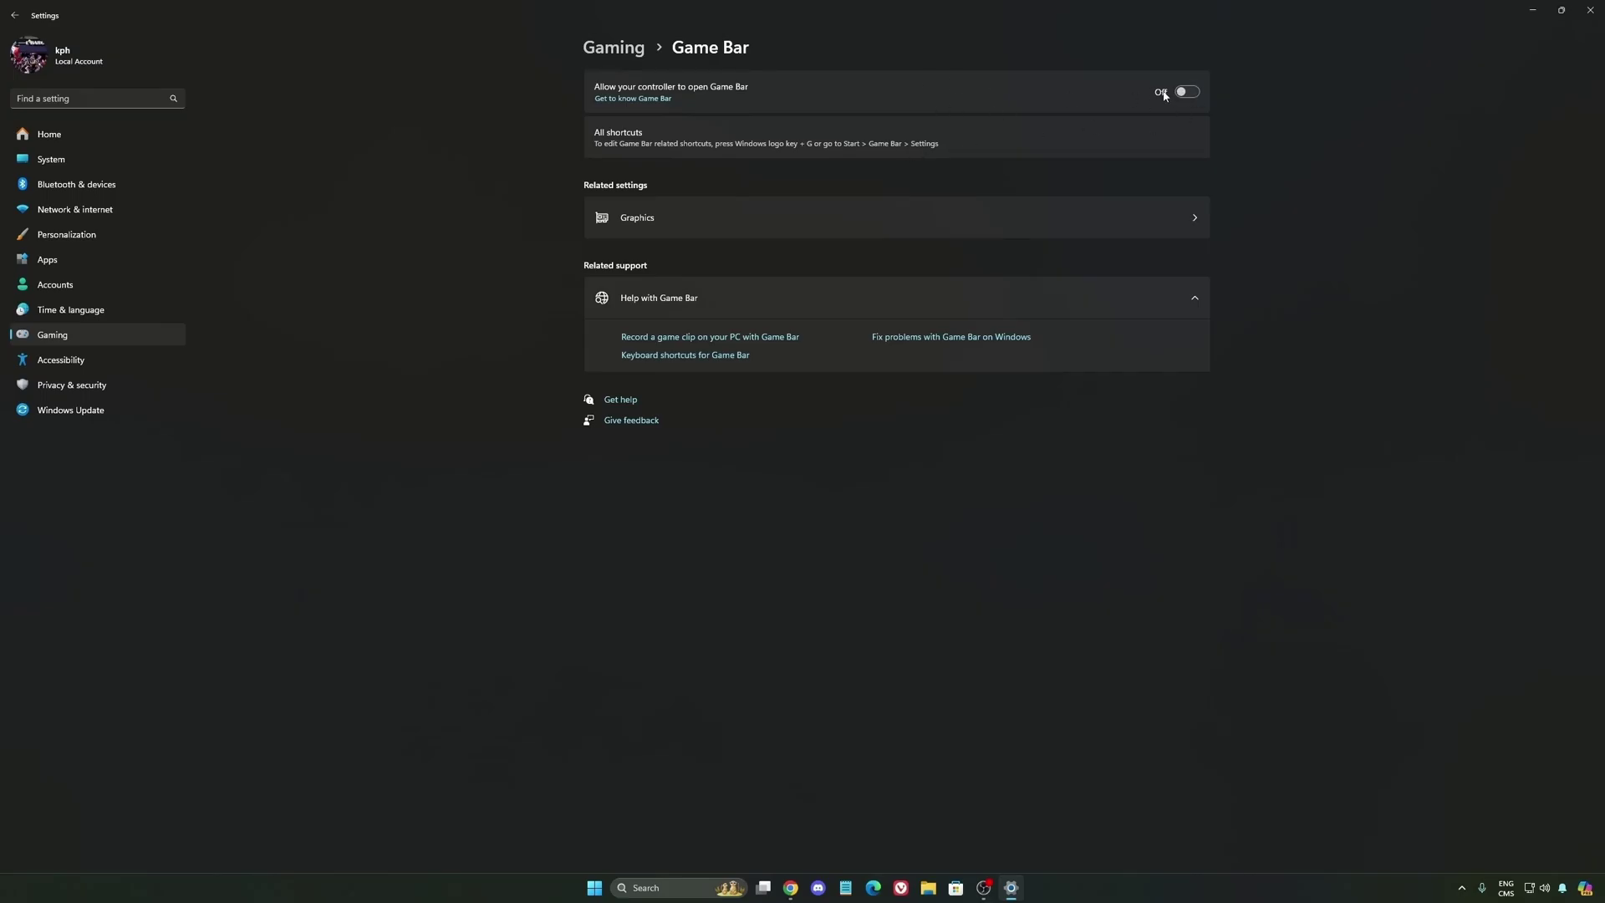
# - Confirm hardware-accelerated GPU scheduling is on, then view the Gaming > Captures page
pyautogui.click(750, 222)
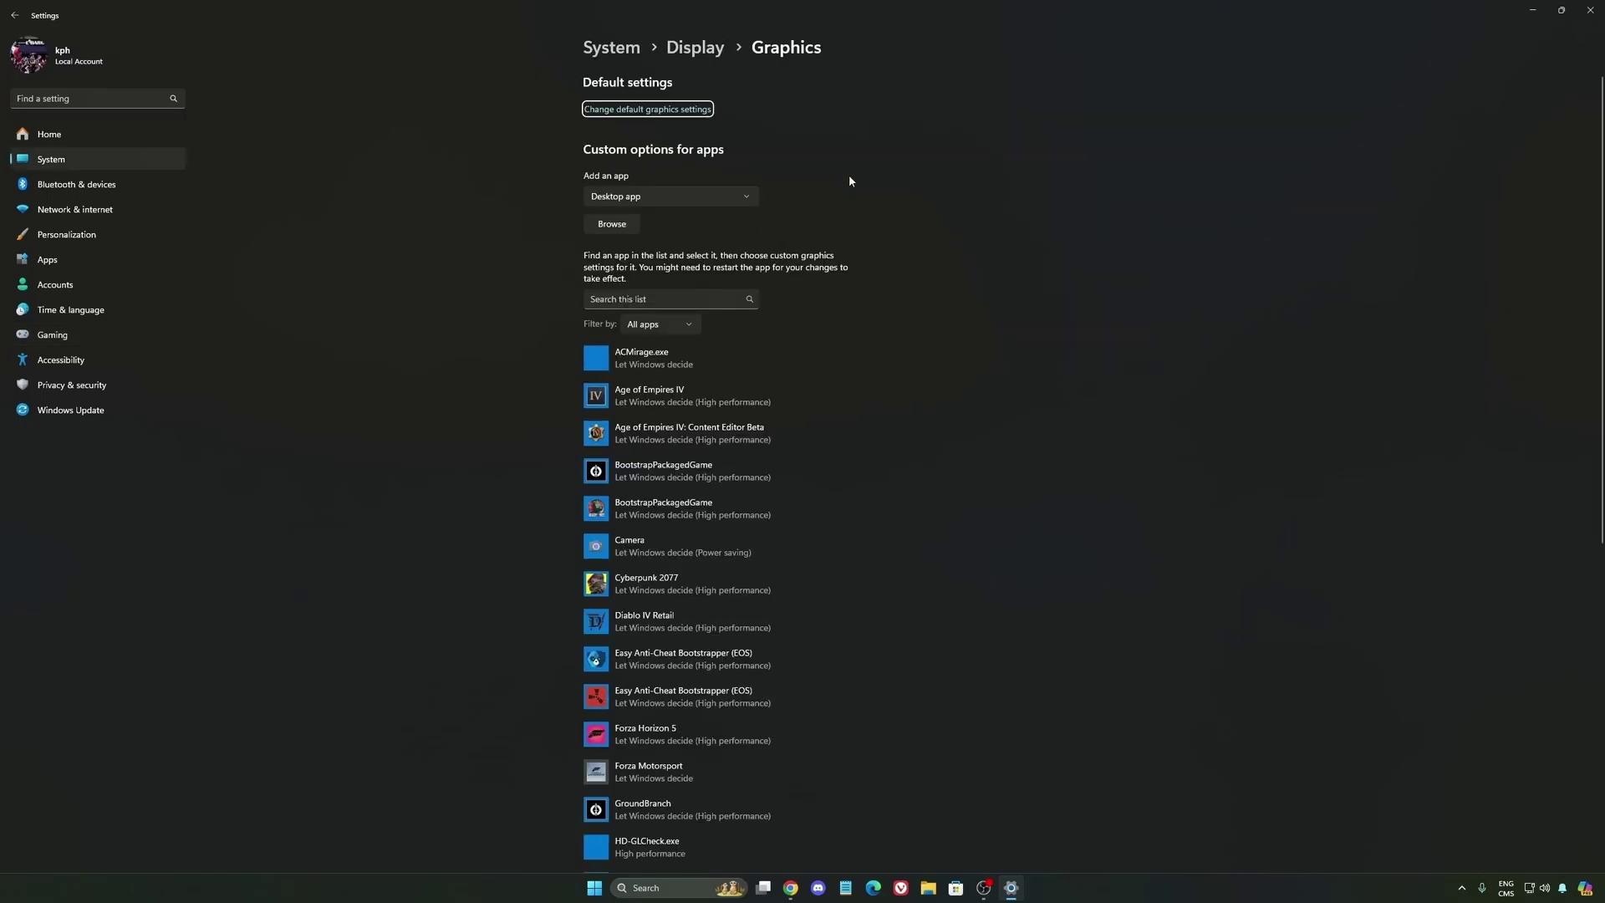
pyautogui.click(629, 112)
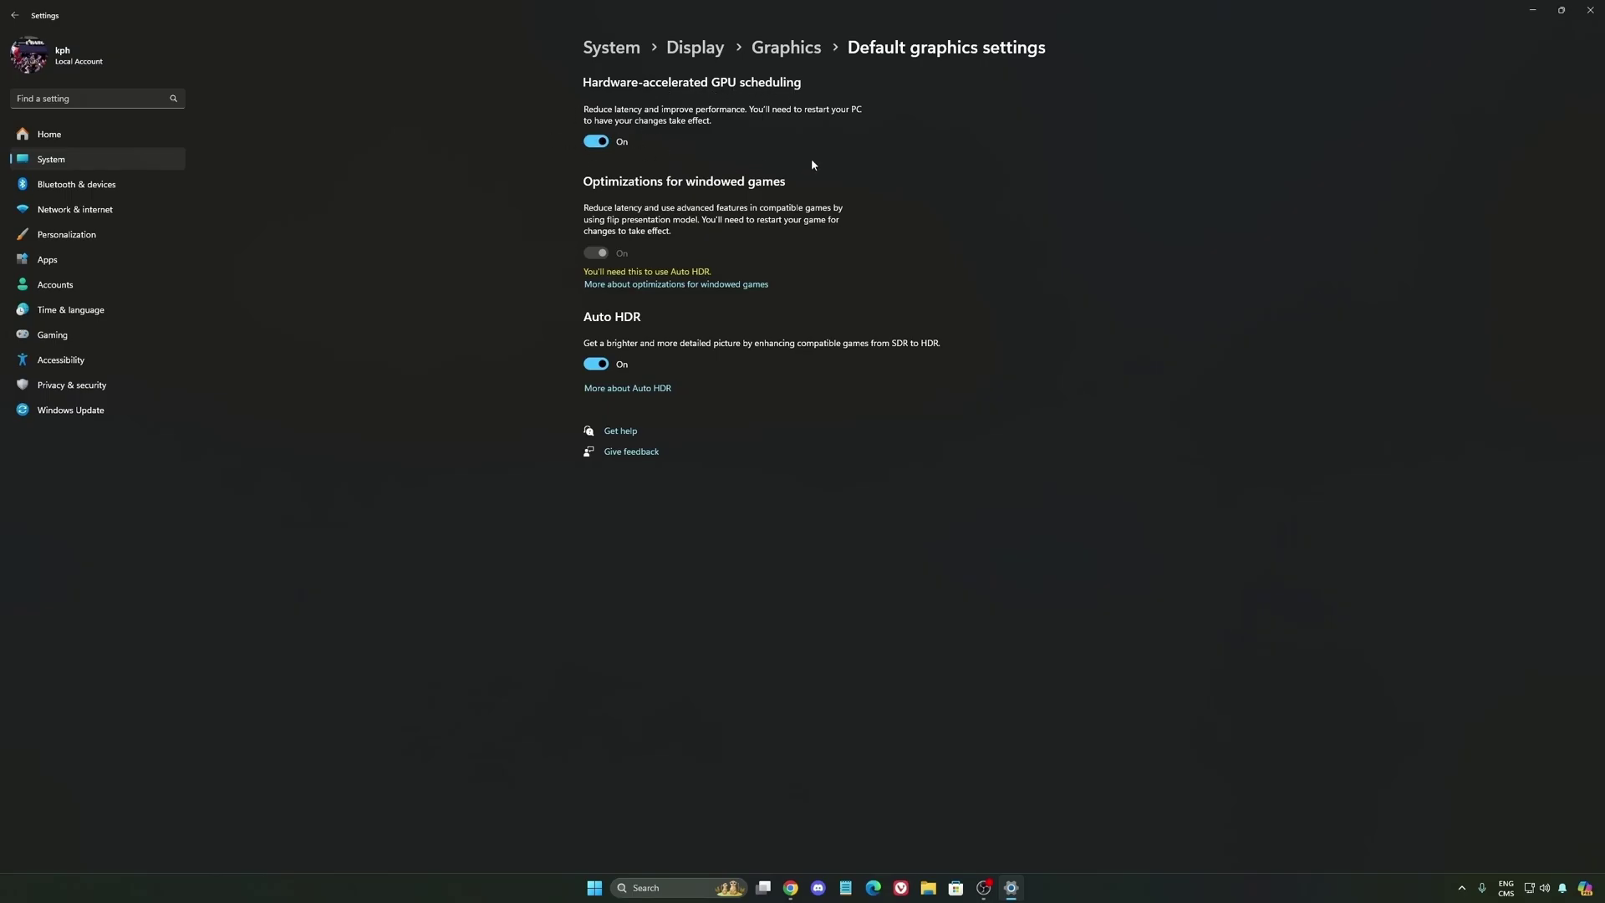
pyautogui.click(82, 333)
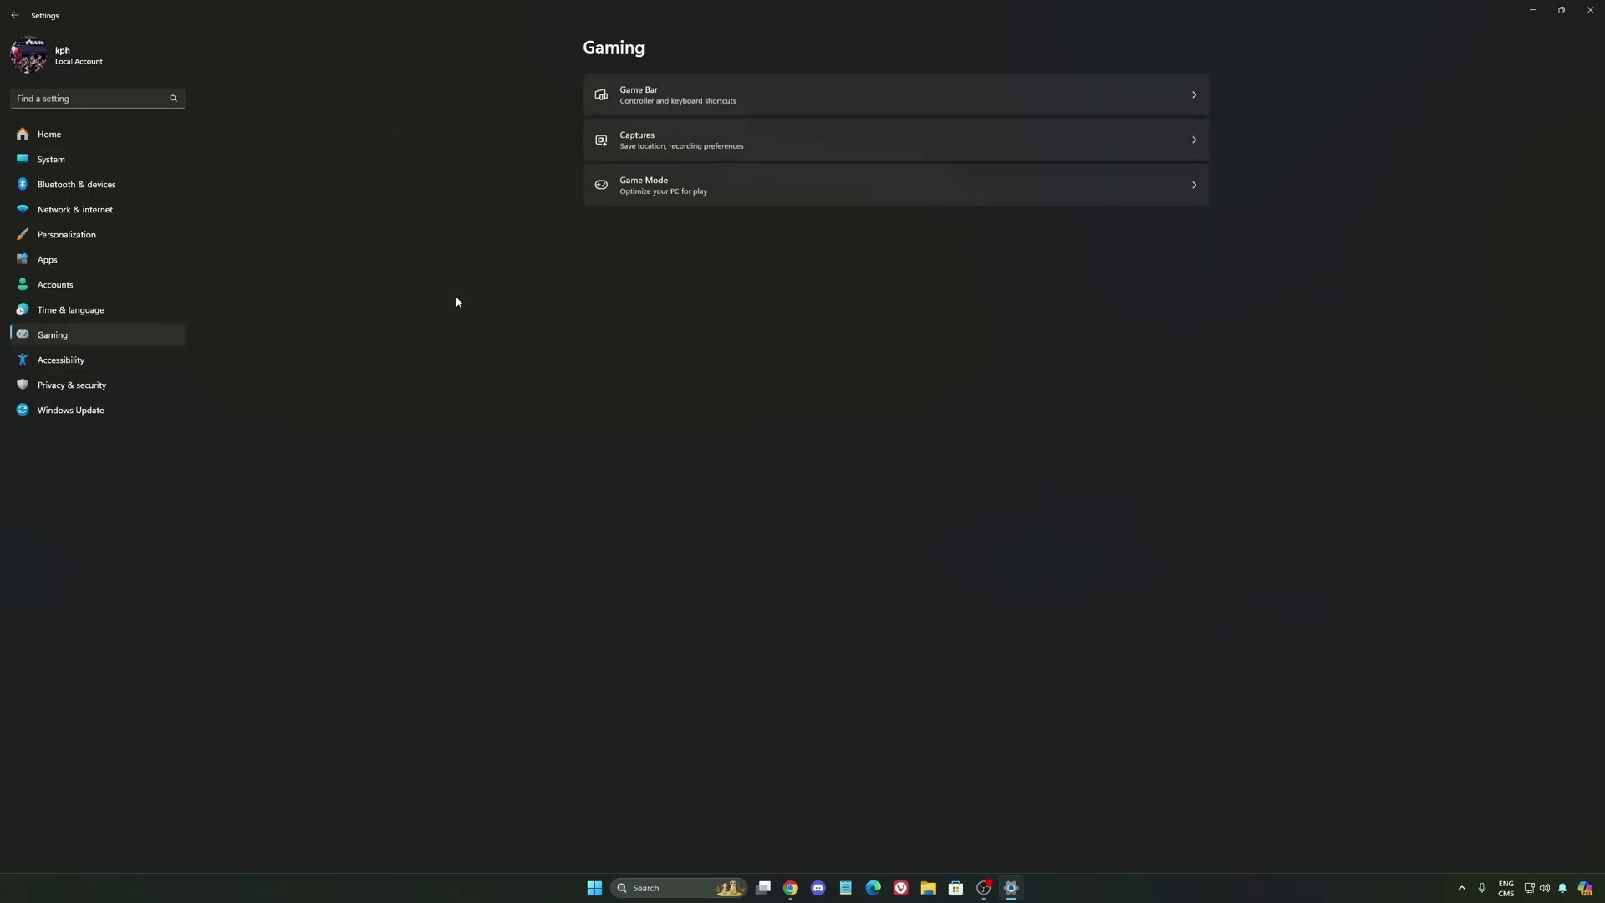
pyautogui.click(800, 147)
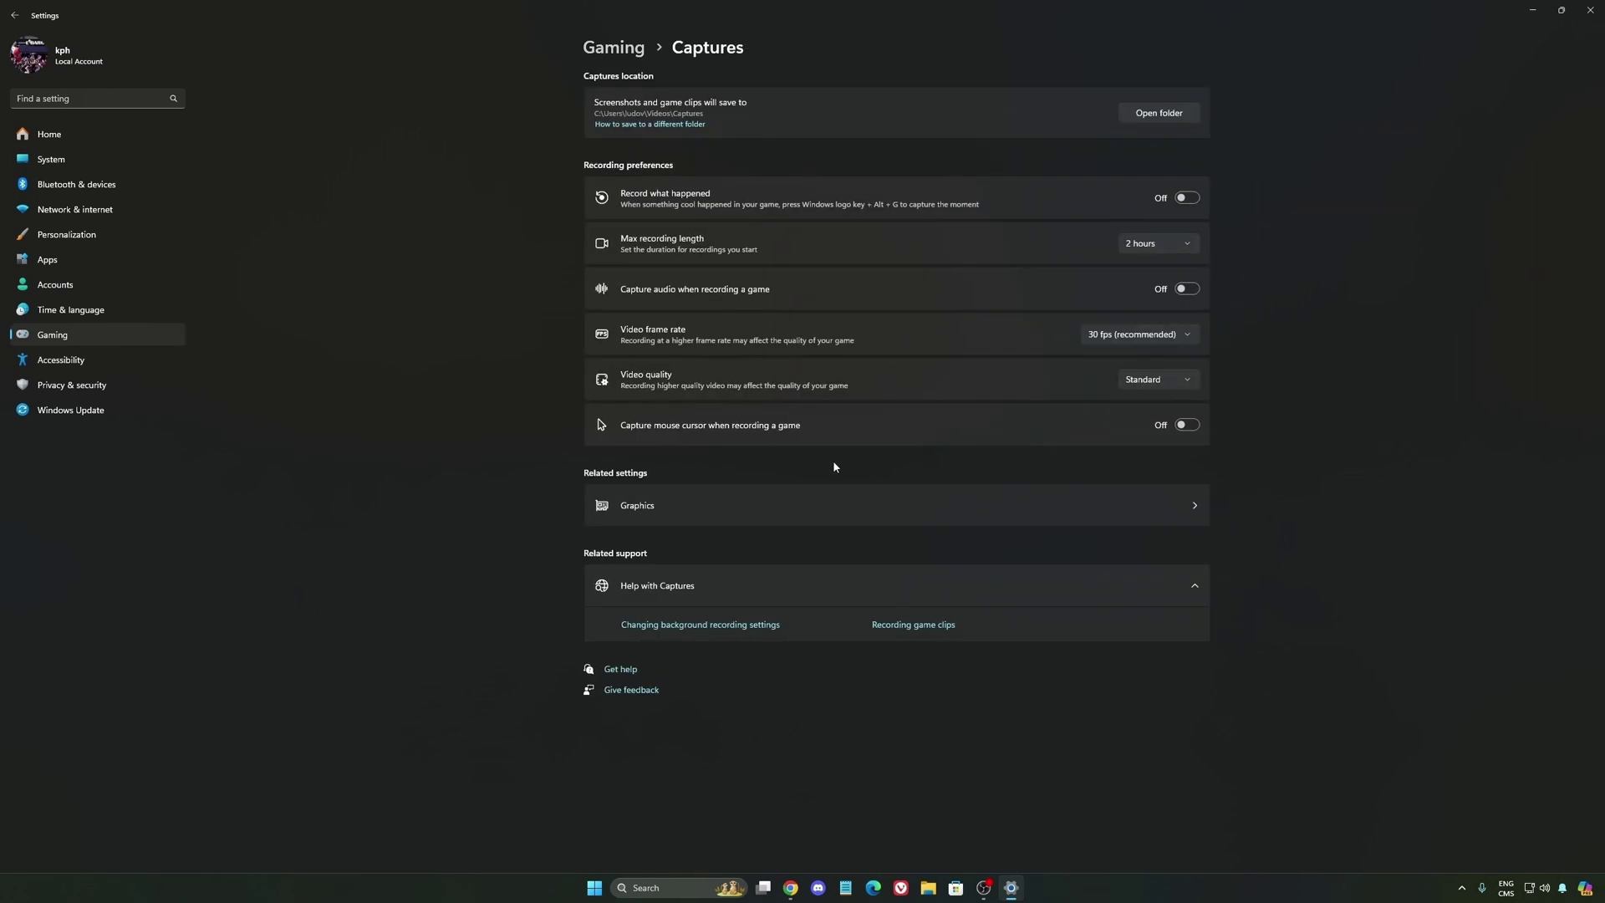
# - Go to the Gaming > Game Mode page to confirm Game Mode is On
pyautogui.click(92, 338)
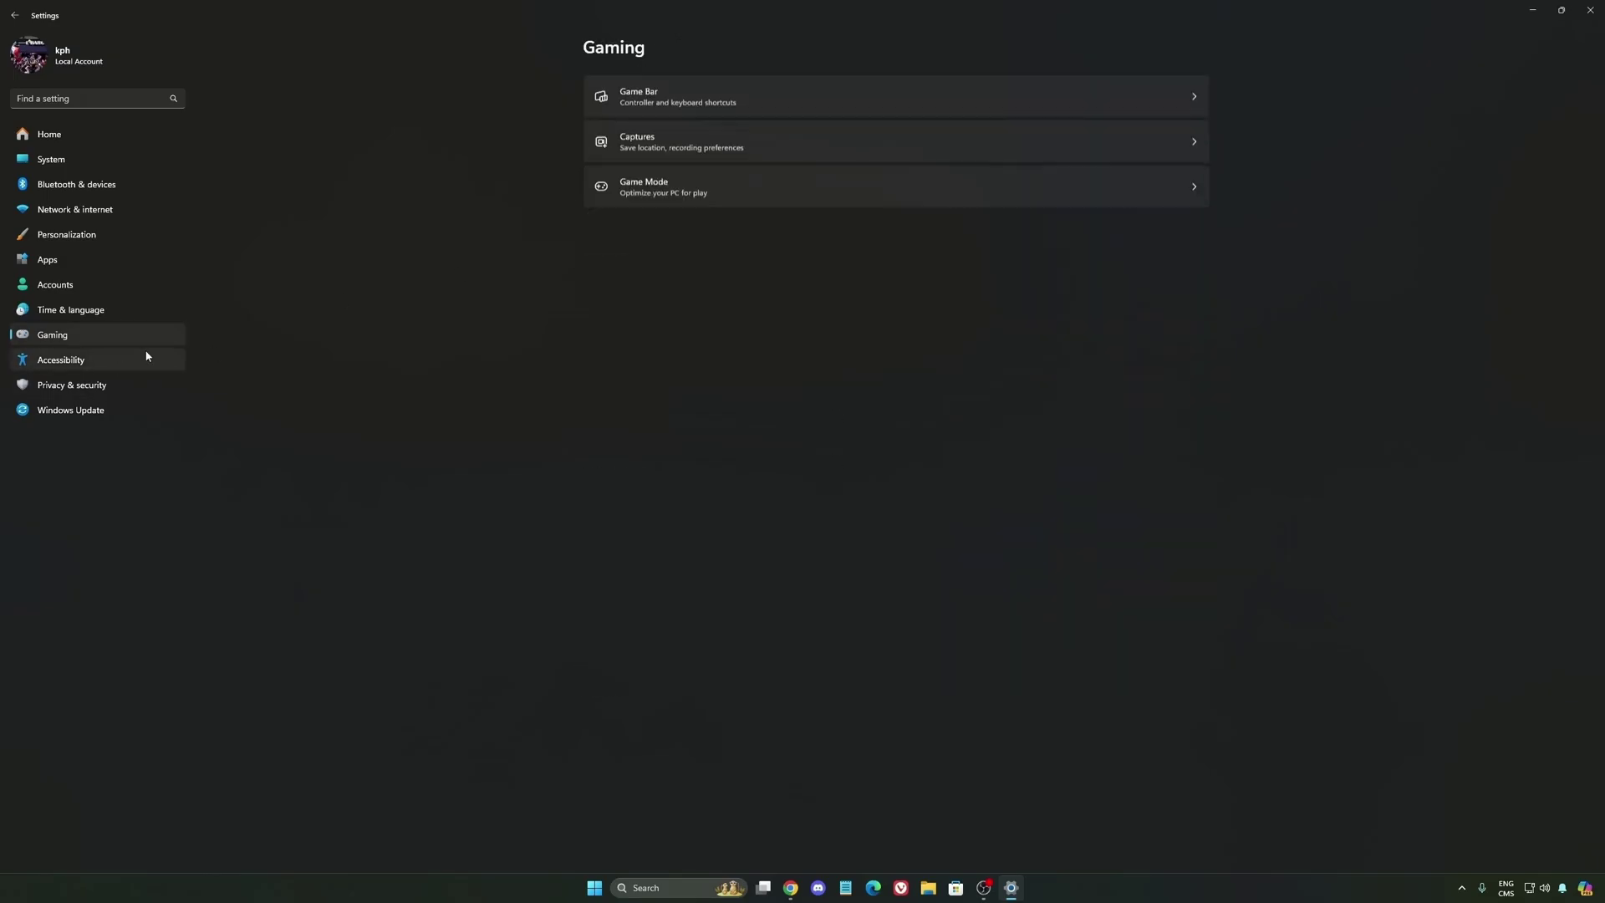
pyautogui.click(741, 183)
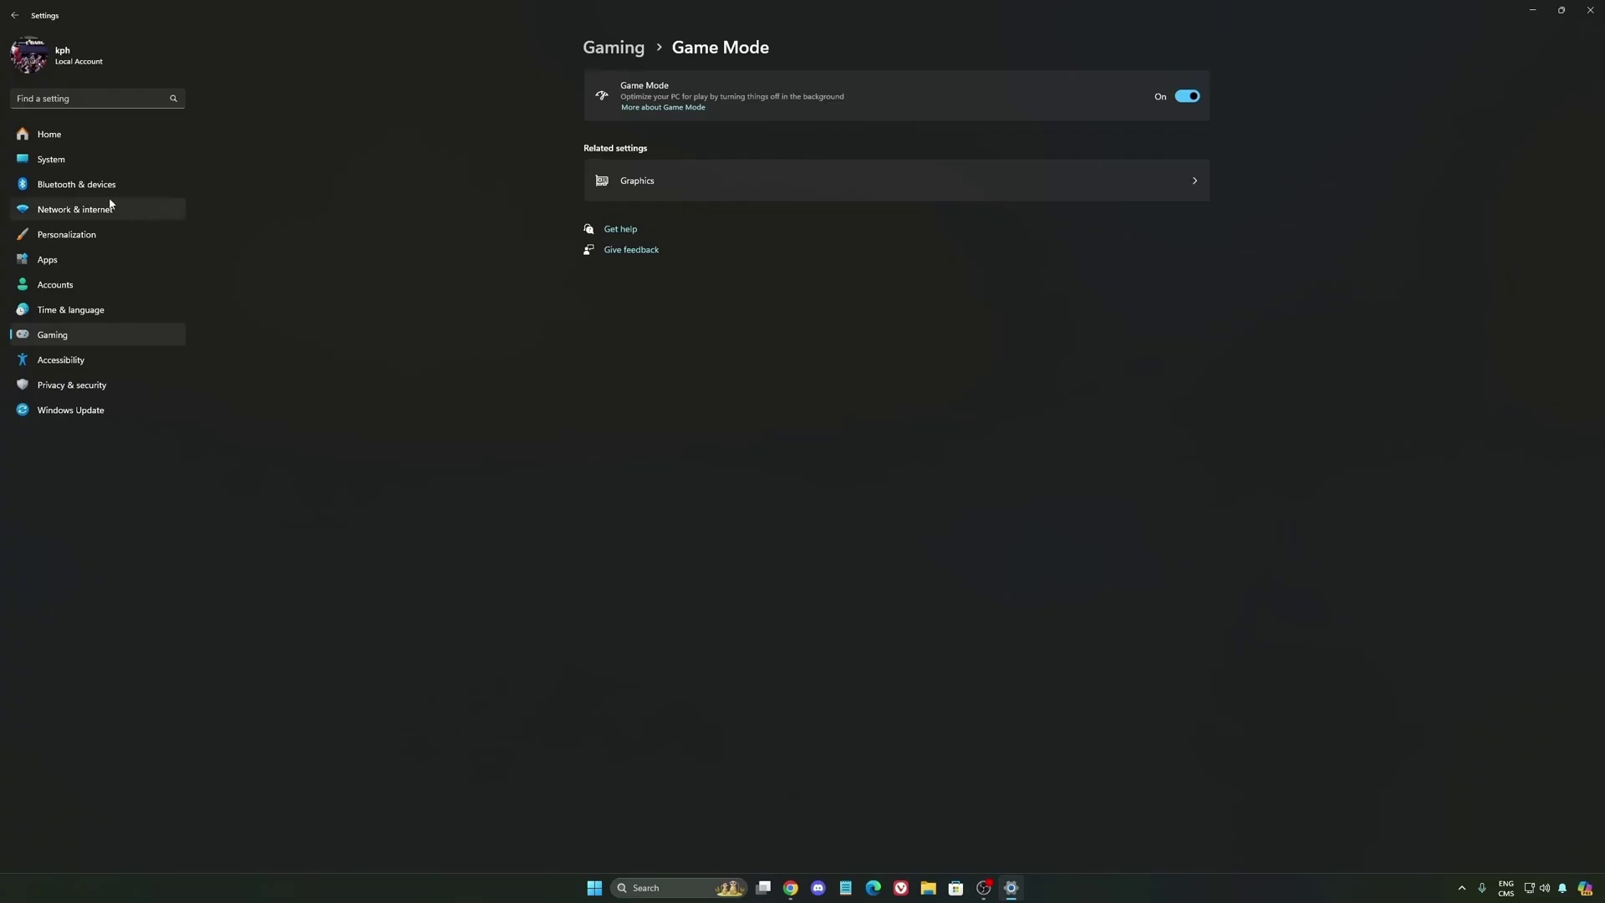
# - Check the System > Power mode, leave it on Balanced, and return to Home
pyautogui.click(72, 158)
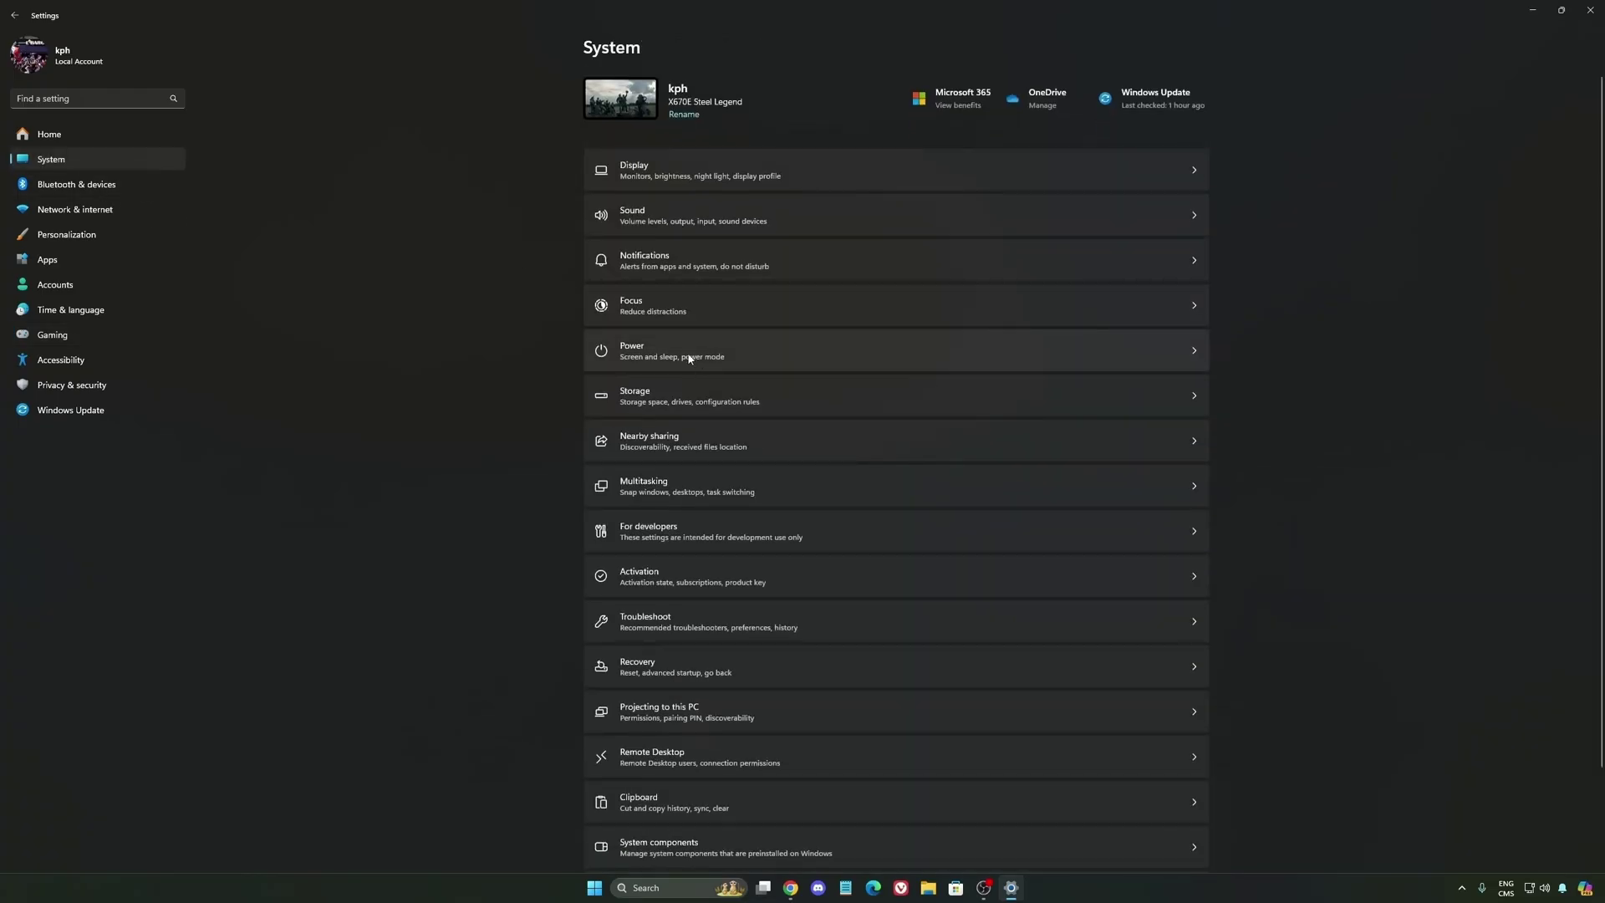
pyautogui.click(691, 365)
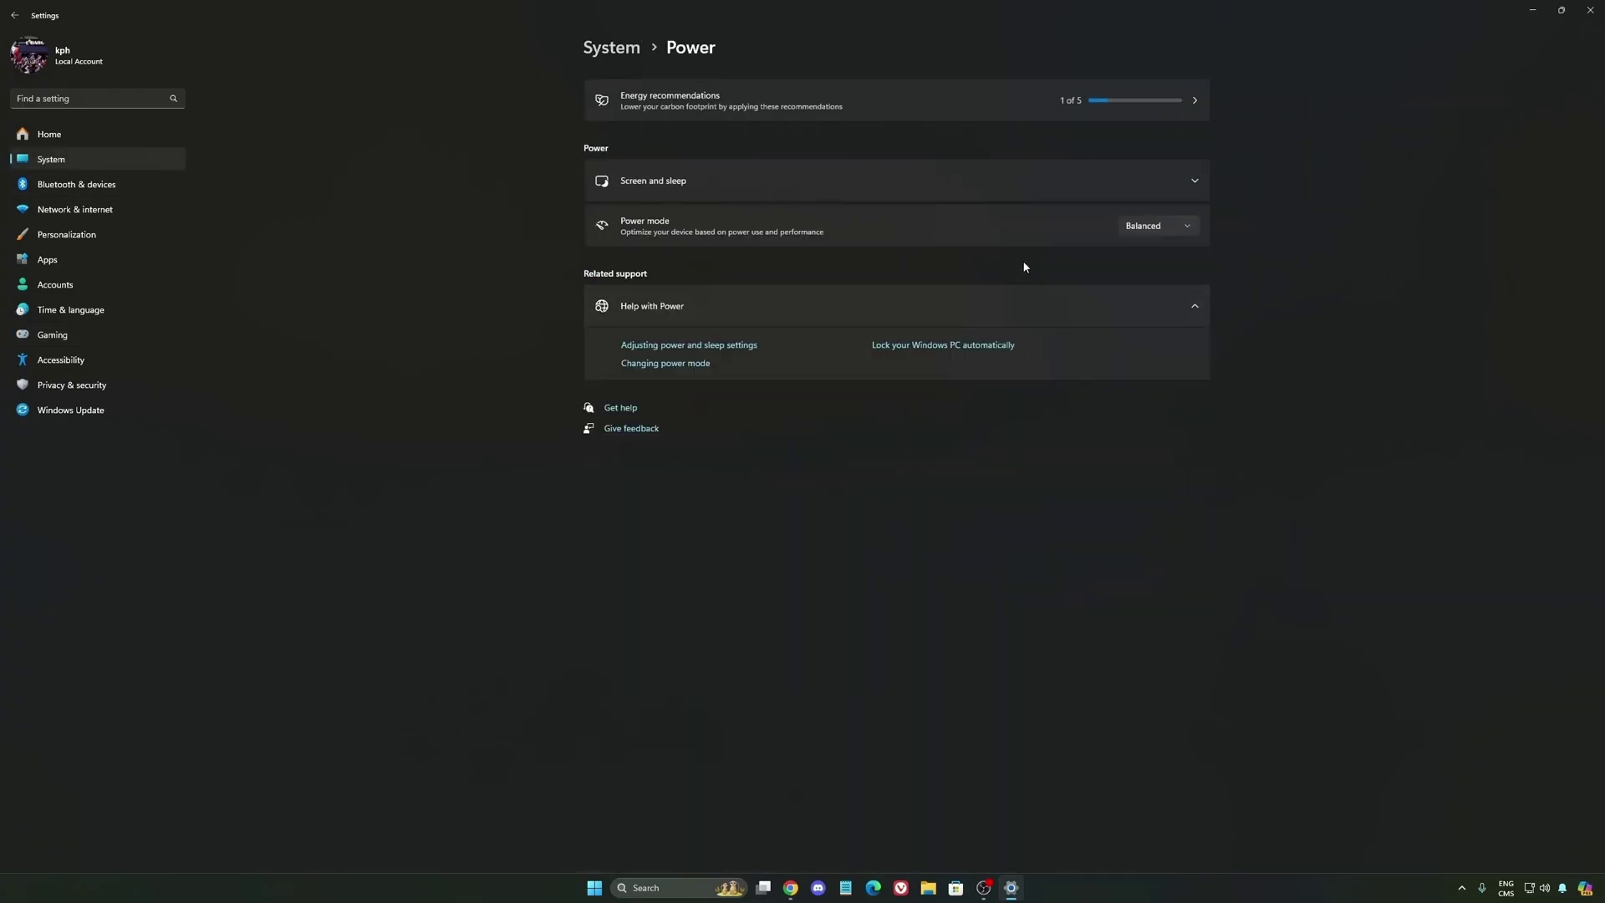
pyautogui.click(1180, 234)
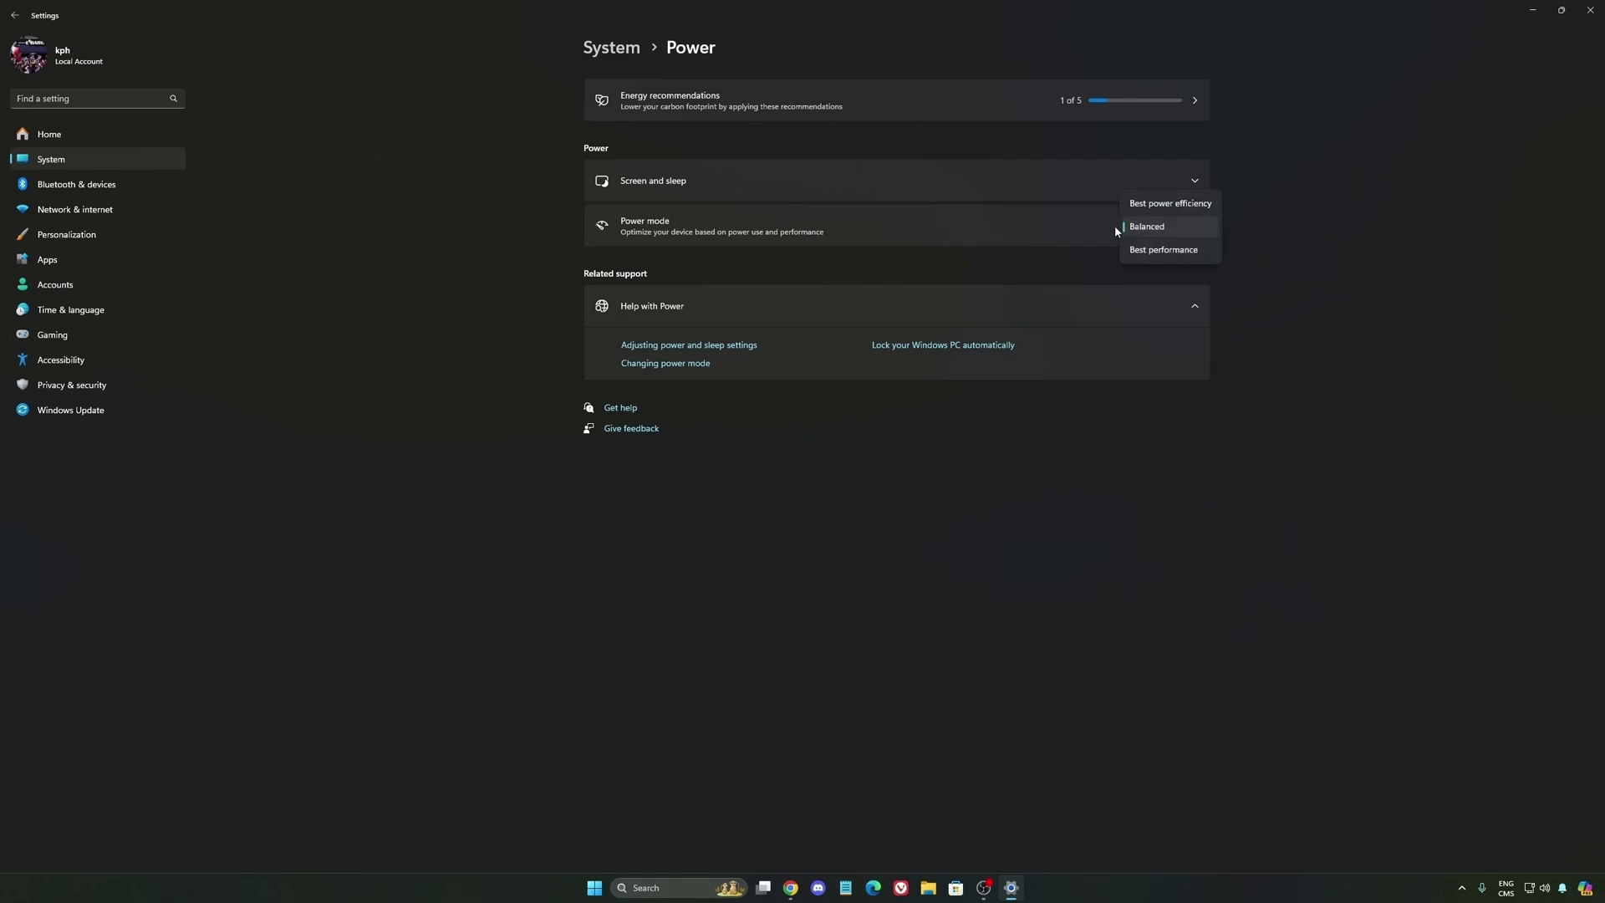
pyautogui.click(1232, 216)
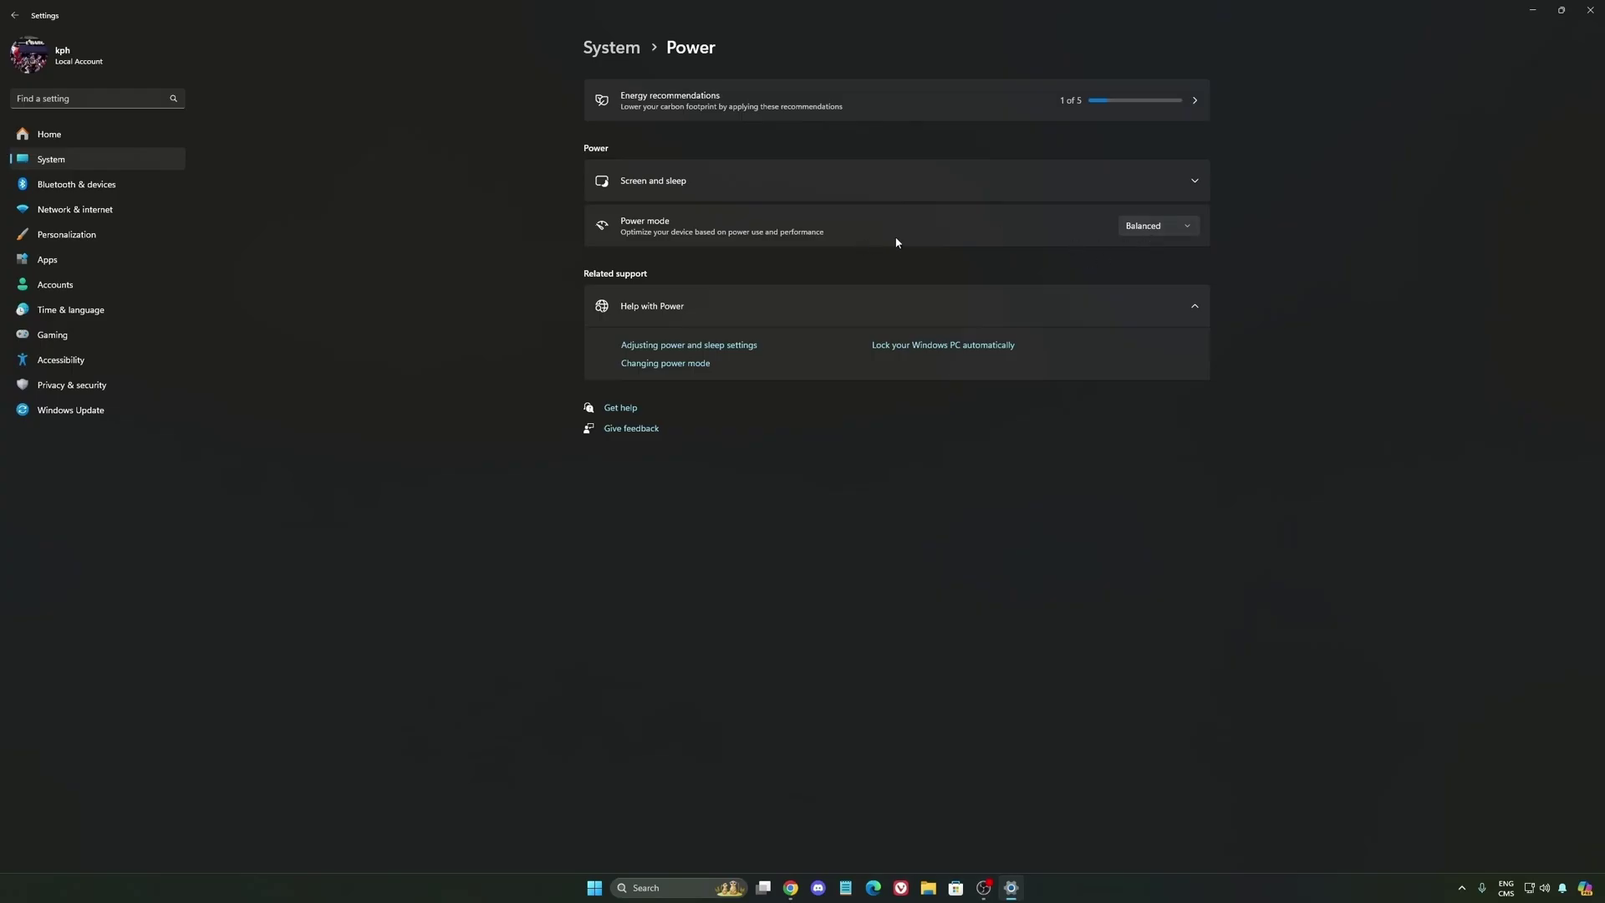
pyautogui.click(1157, 226)
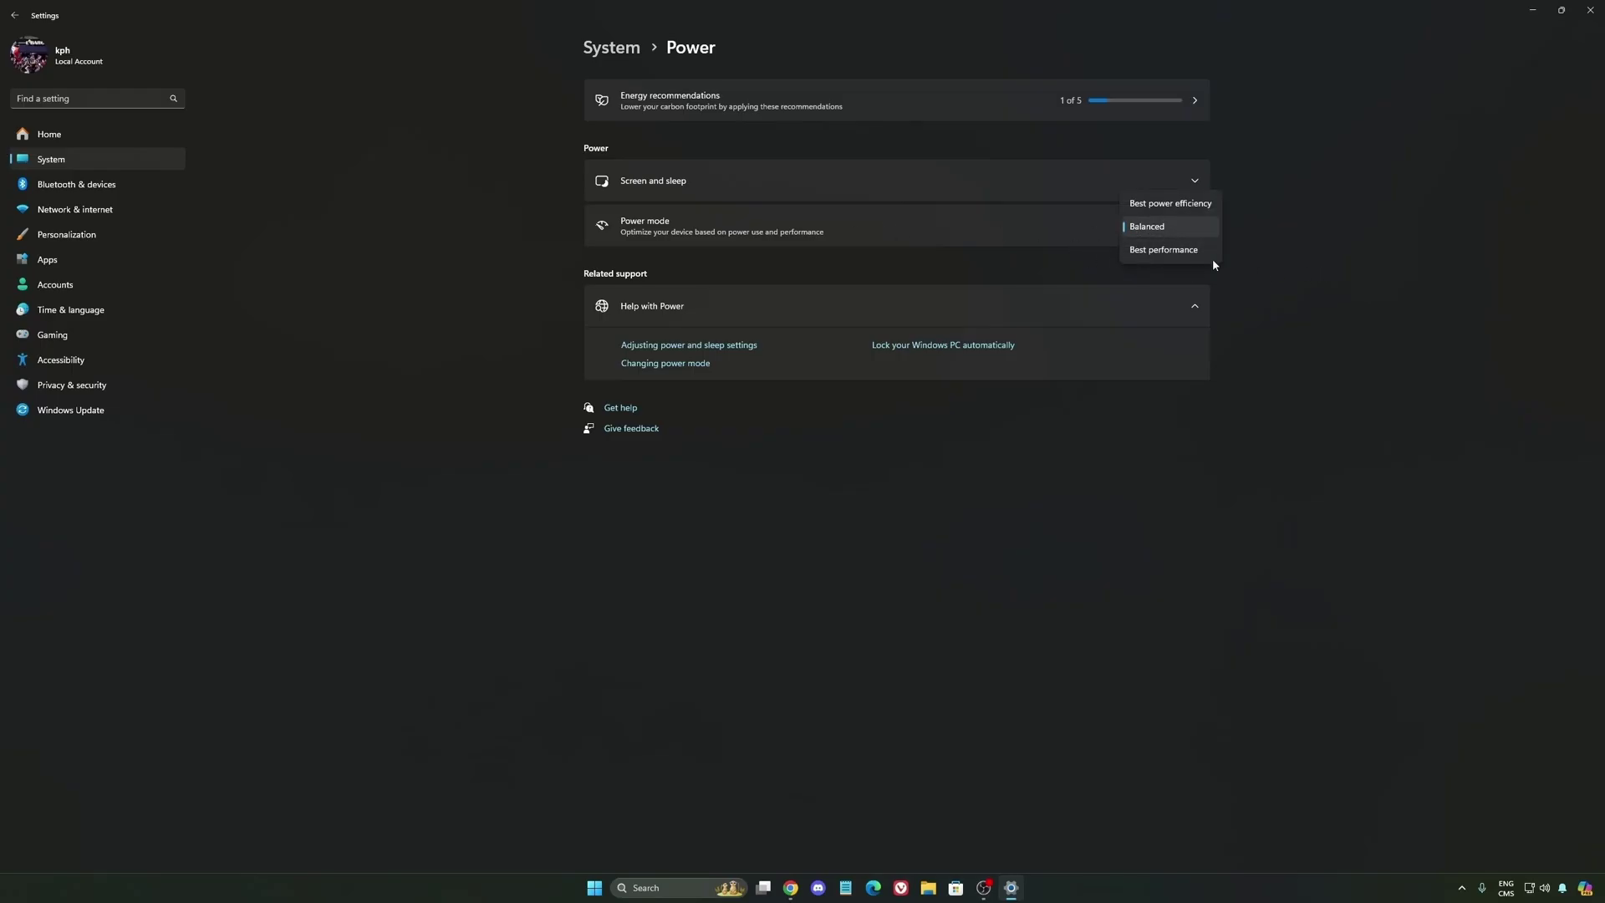
pyautogui.click(1312, 259)
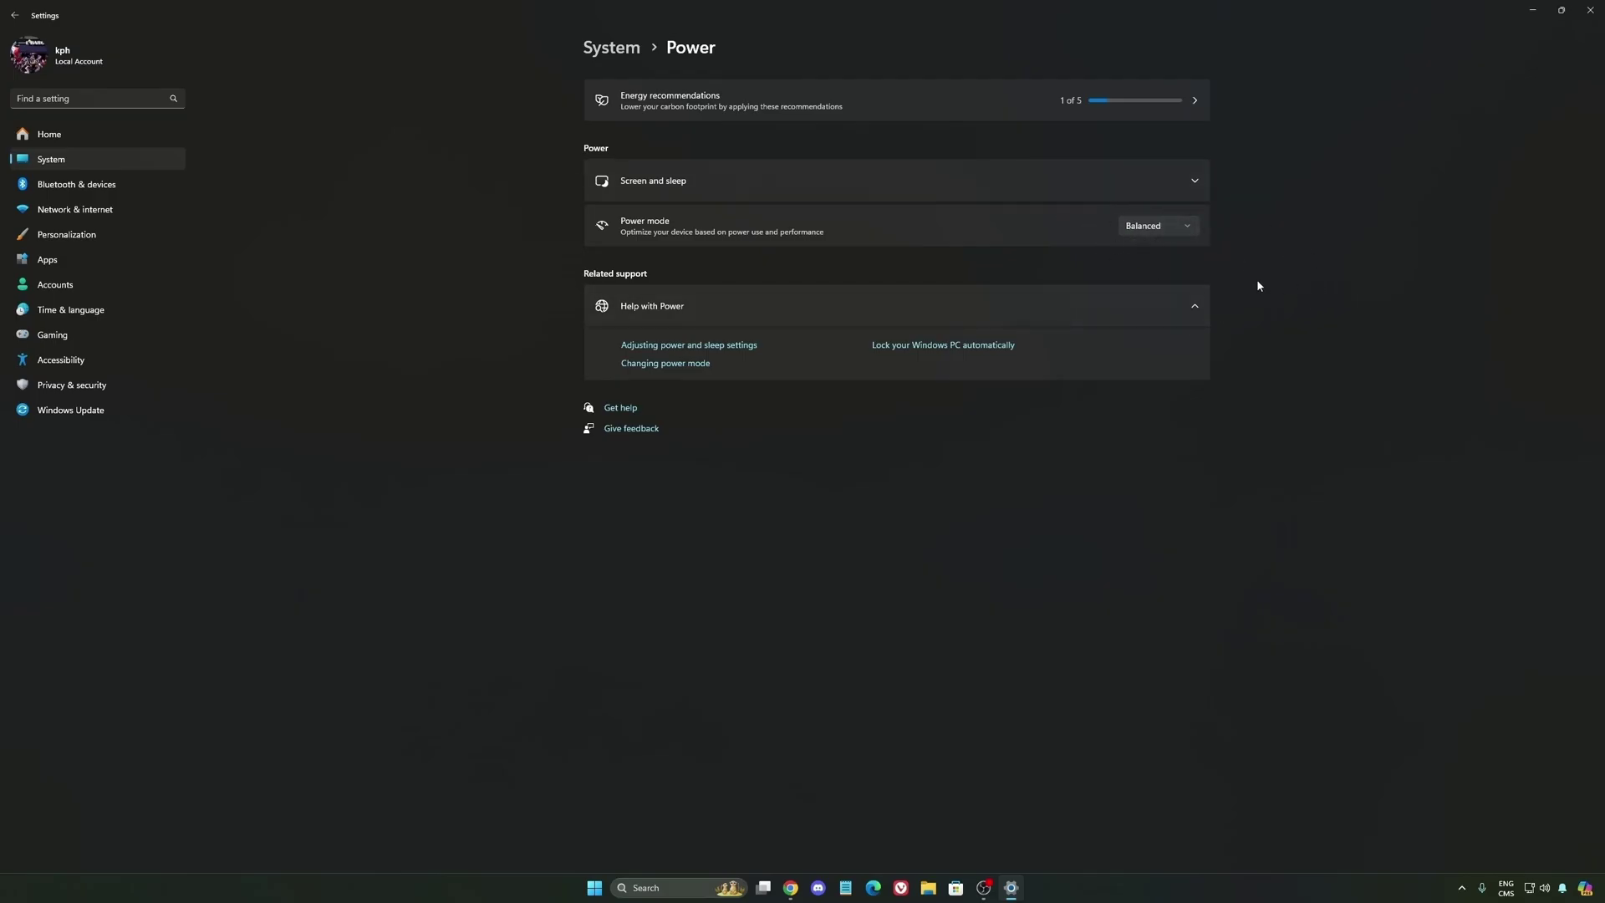
pyautogui.click(89, 136)
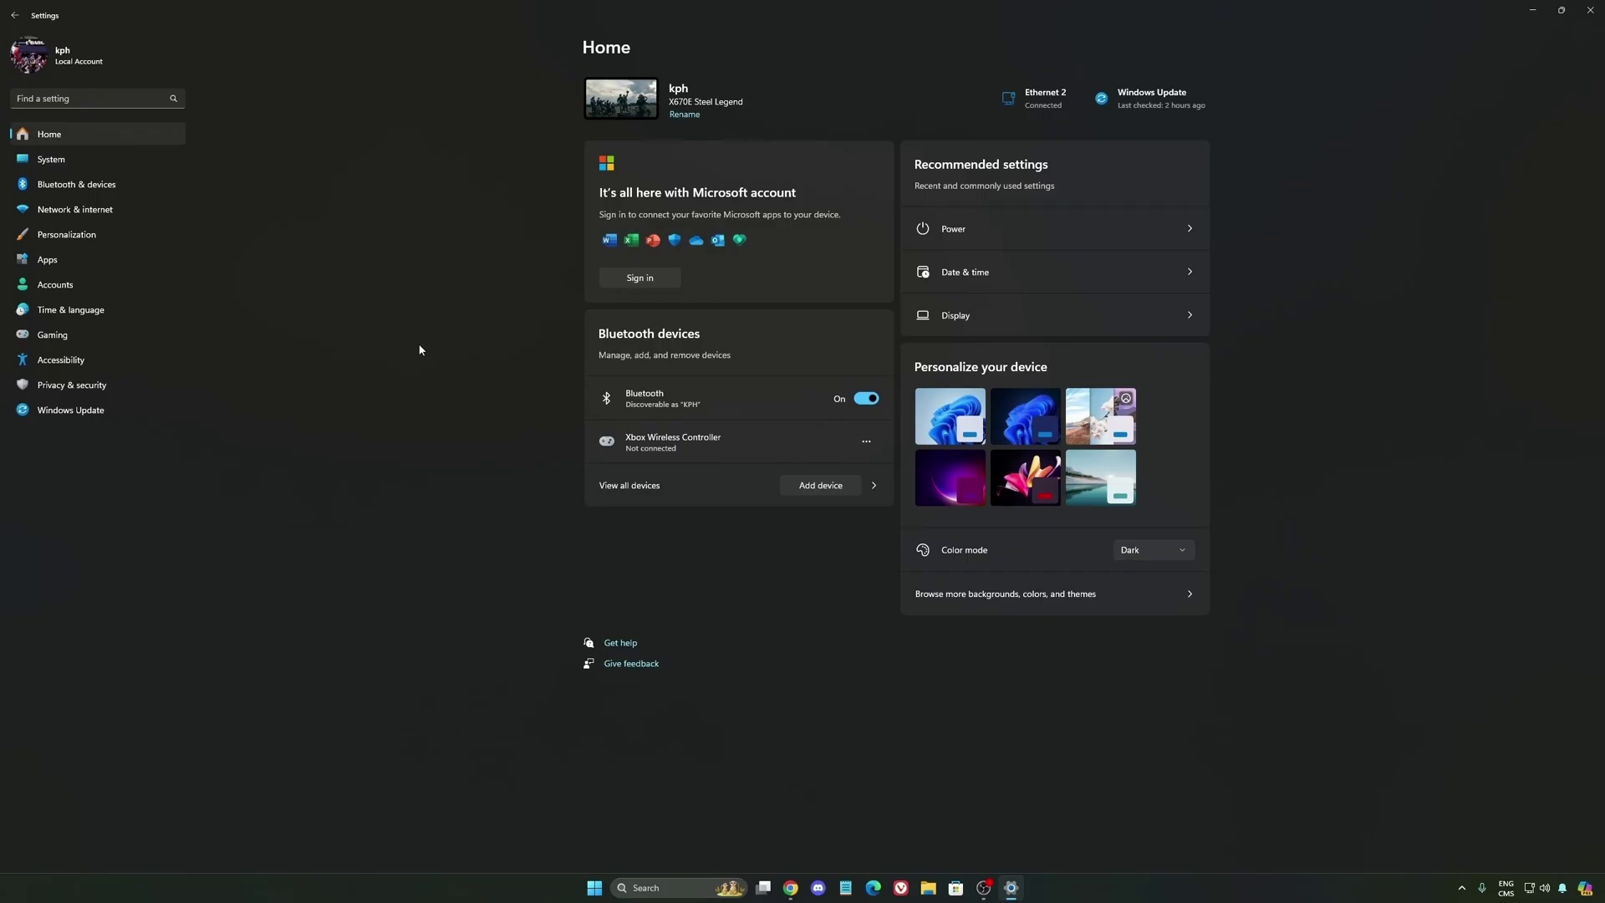
# - Check that GeForce Game Ready Driver 581.57 is installed and up to date
pyautogui.click(144, 414)
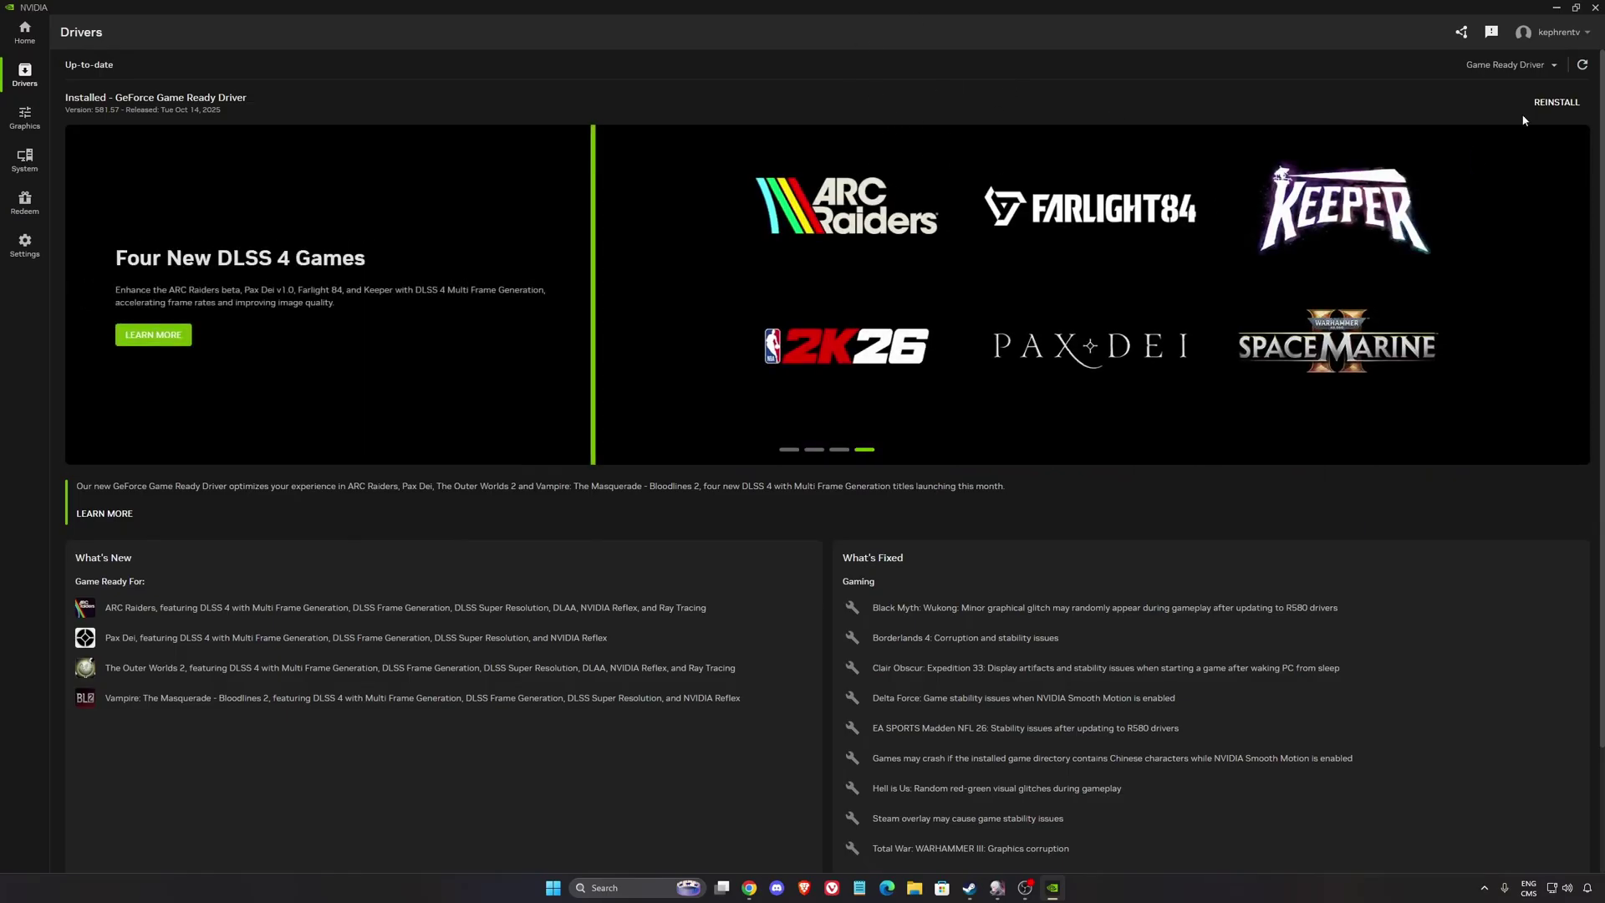
# - Open the NVIDIA global graphics settings and review the DLSS model preset without changes
pyautogui.click(25, 117)
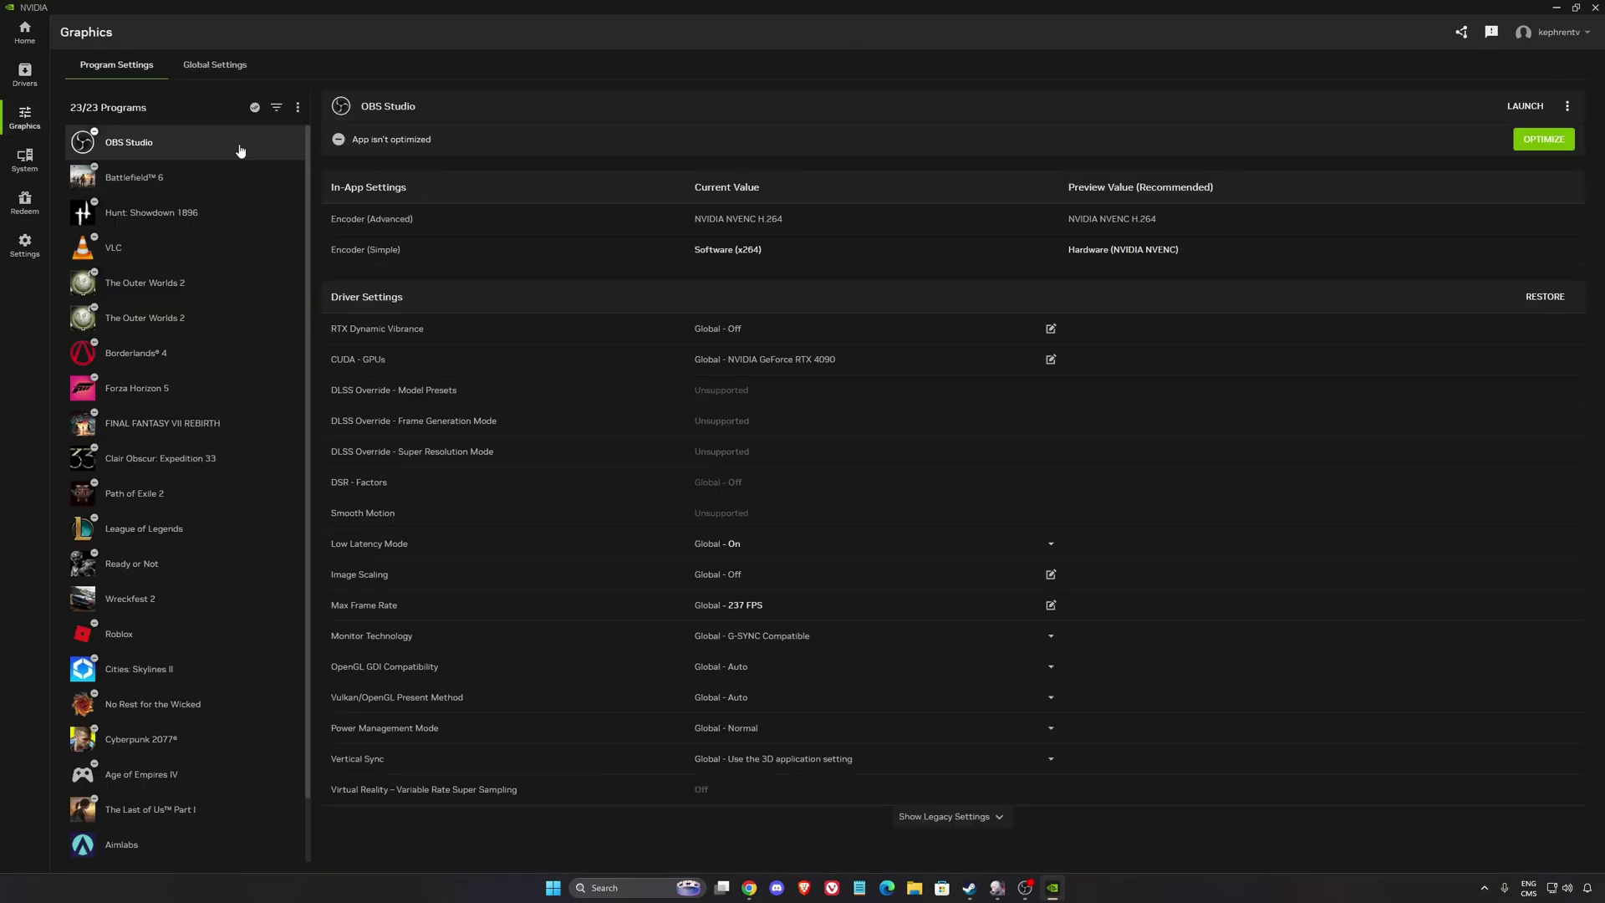
pyautogui.click(216, 65)
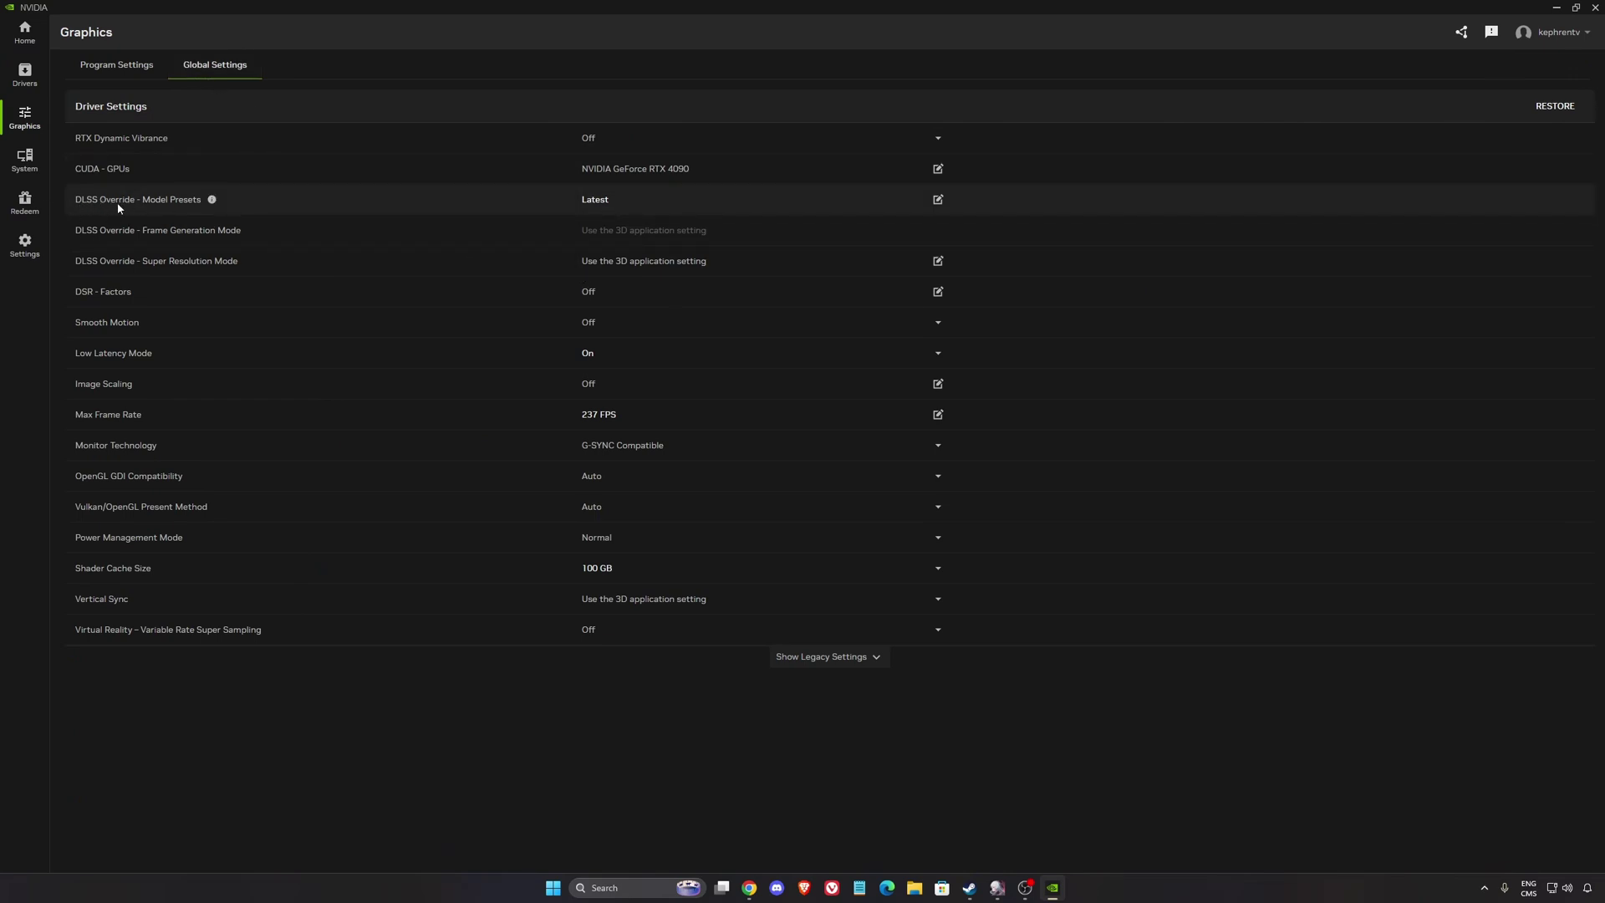
pyautogui.click(598, 202)
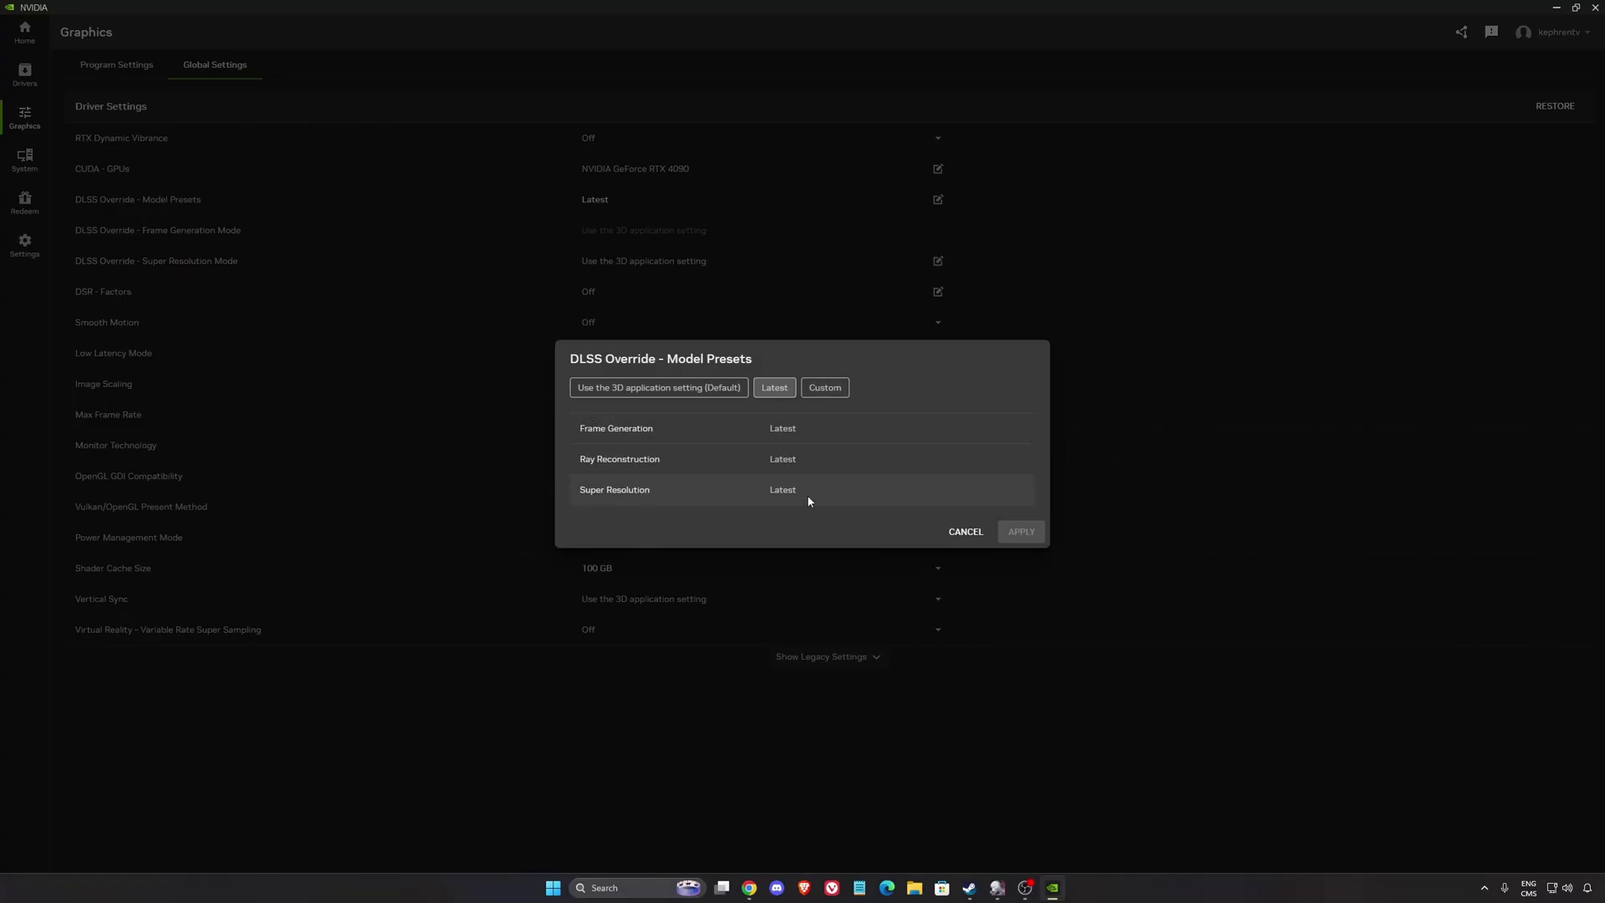
pyautogui.click(966, 532)
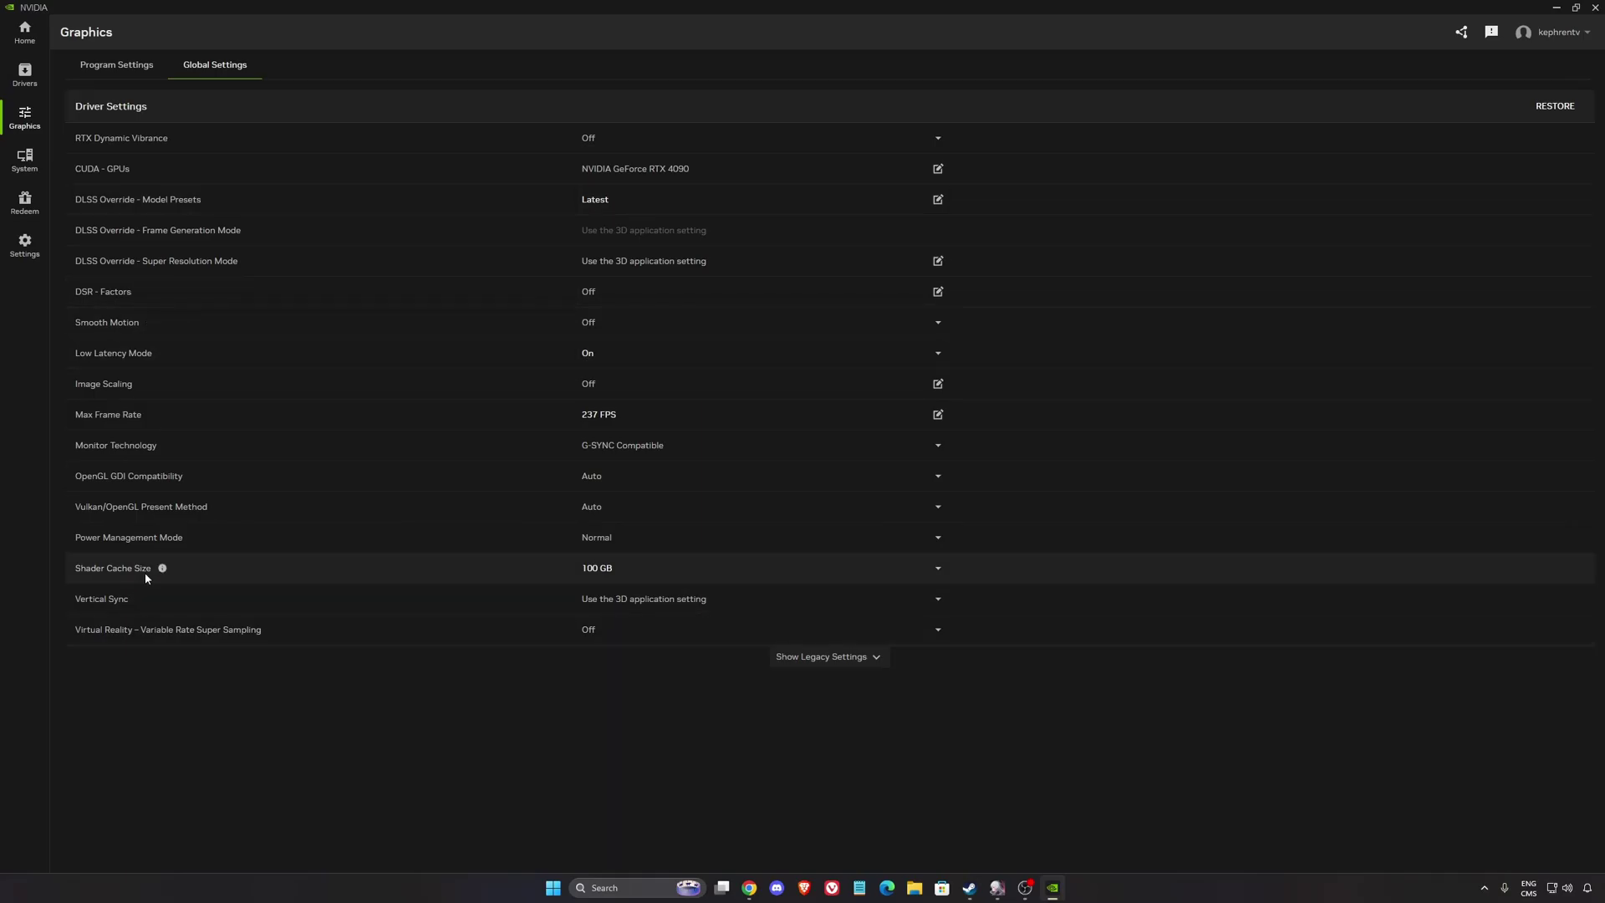
# - Keep Shader Cache Size at 100 GB and move to the System > Displays page
pyautogui.click(659, 577)
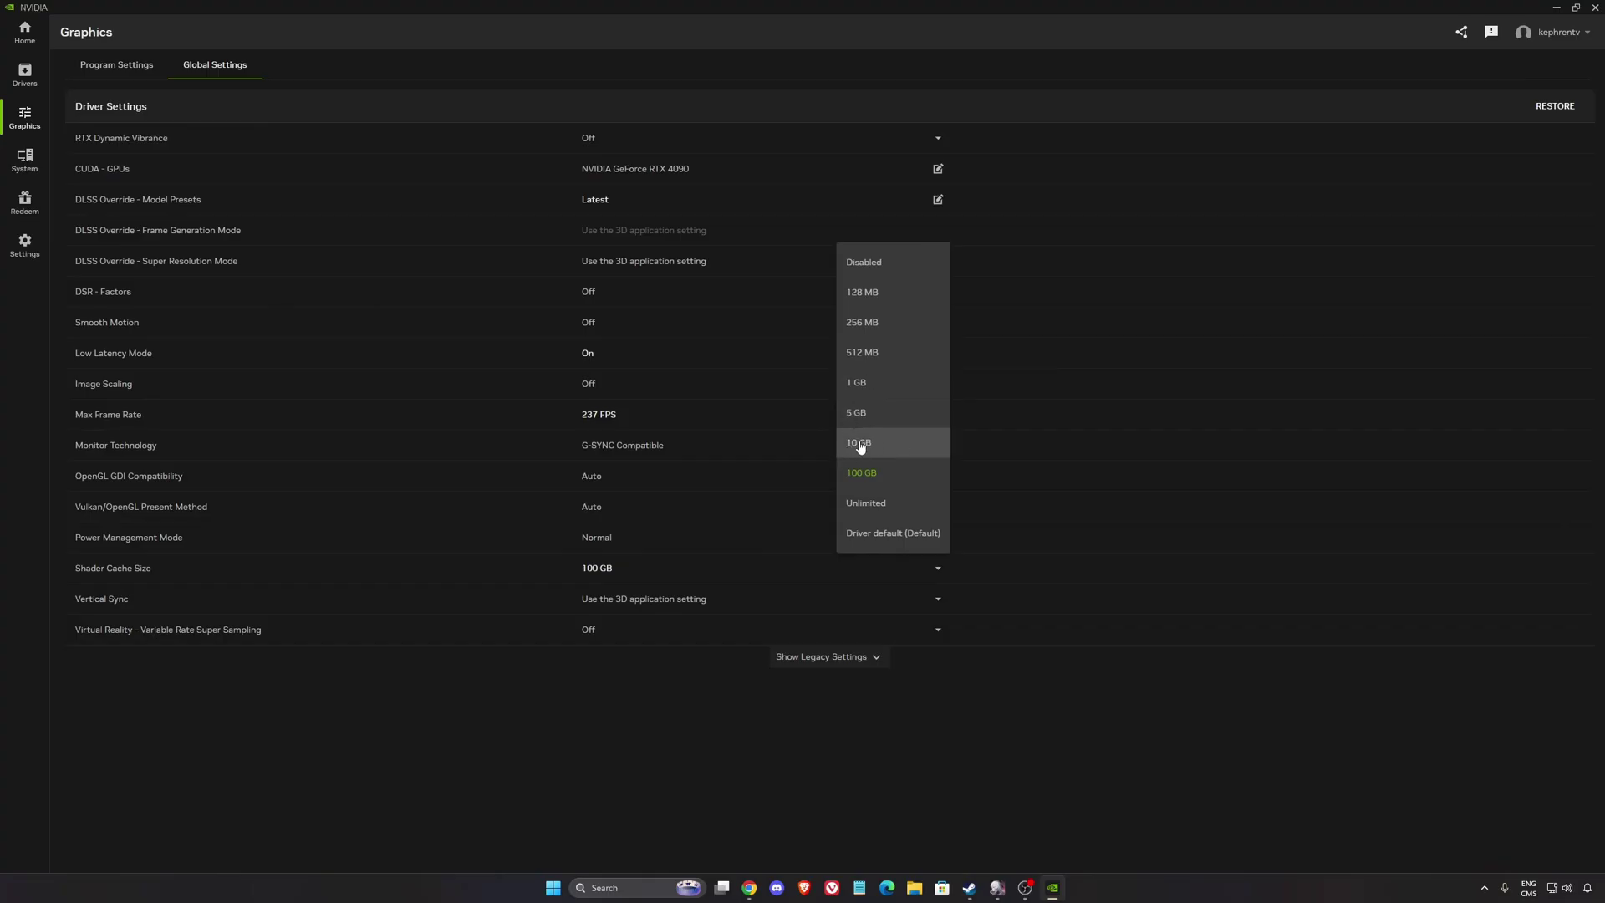
pyautogui.click(648, 724)
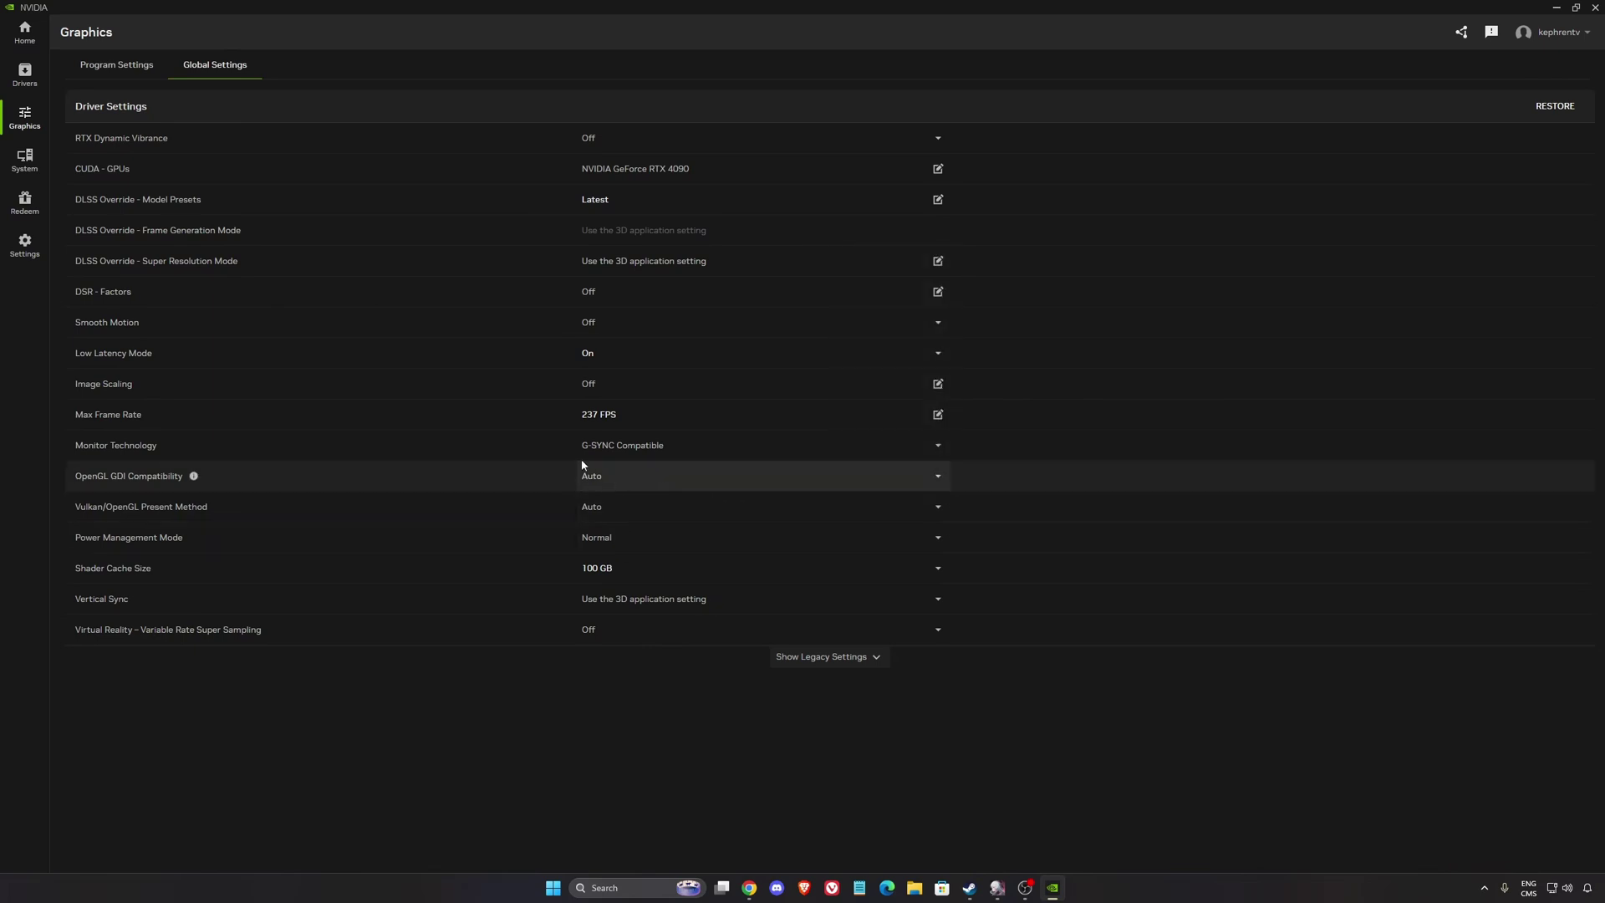
pyautogui.click(24, 159)
# - Review the G-SYNC settings and leave them unchanged
pyautogui.click(368, 146)
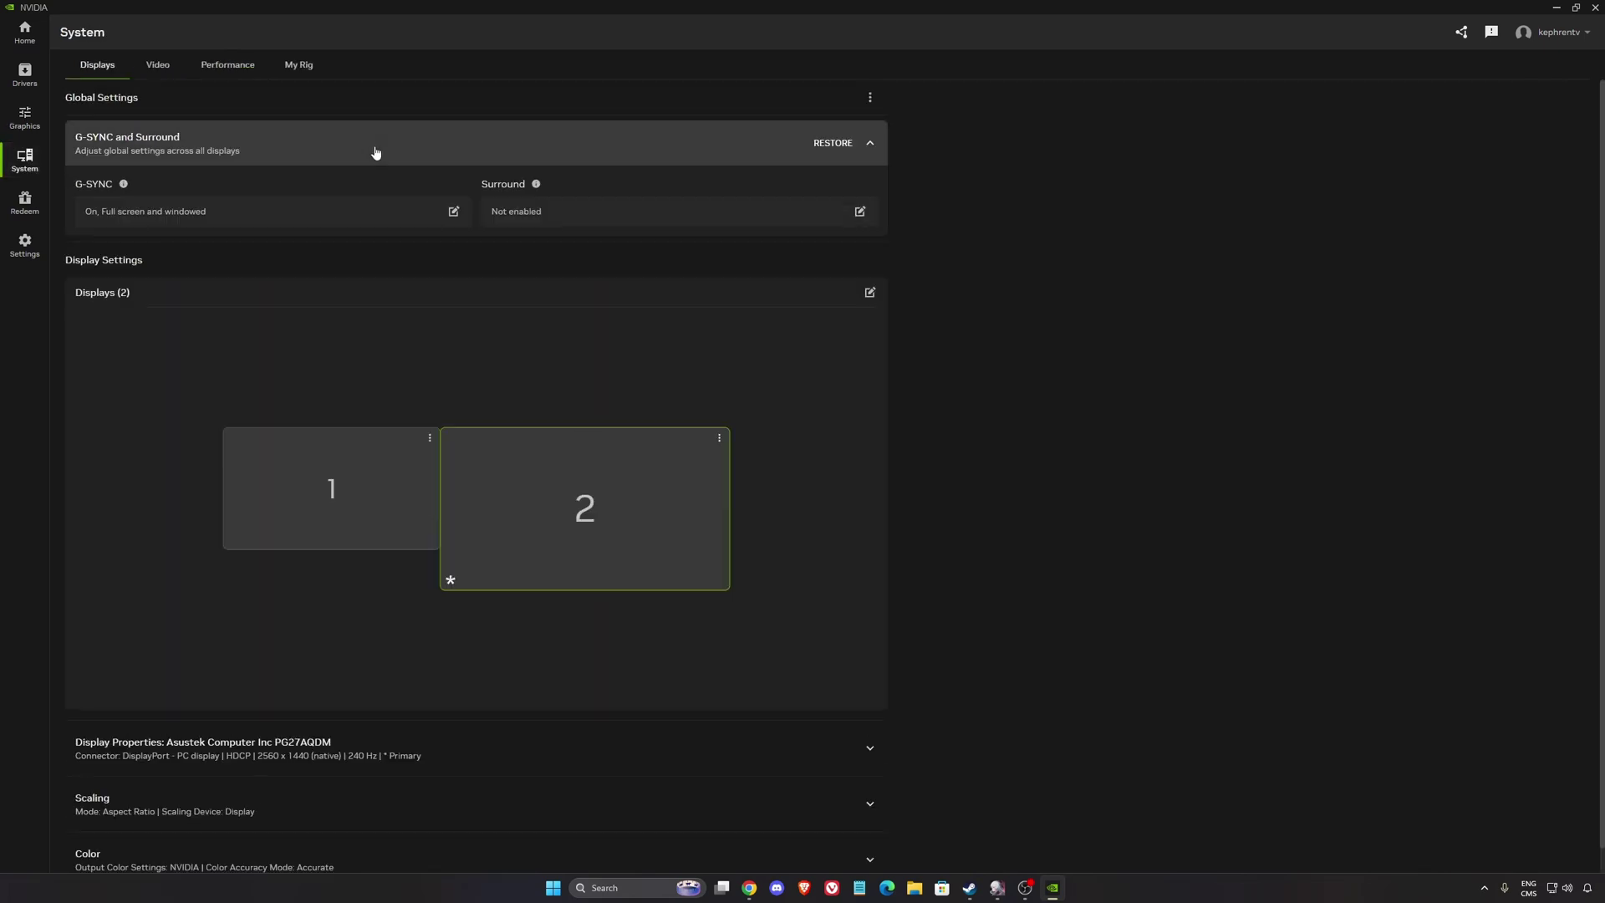
pyautogui.click(238, 213)
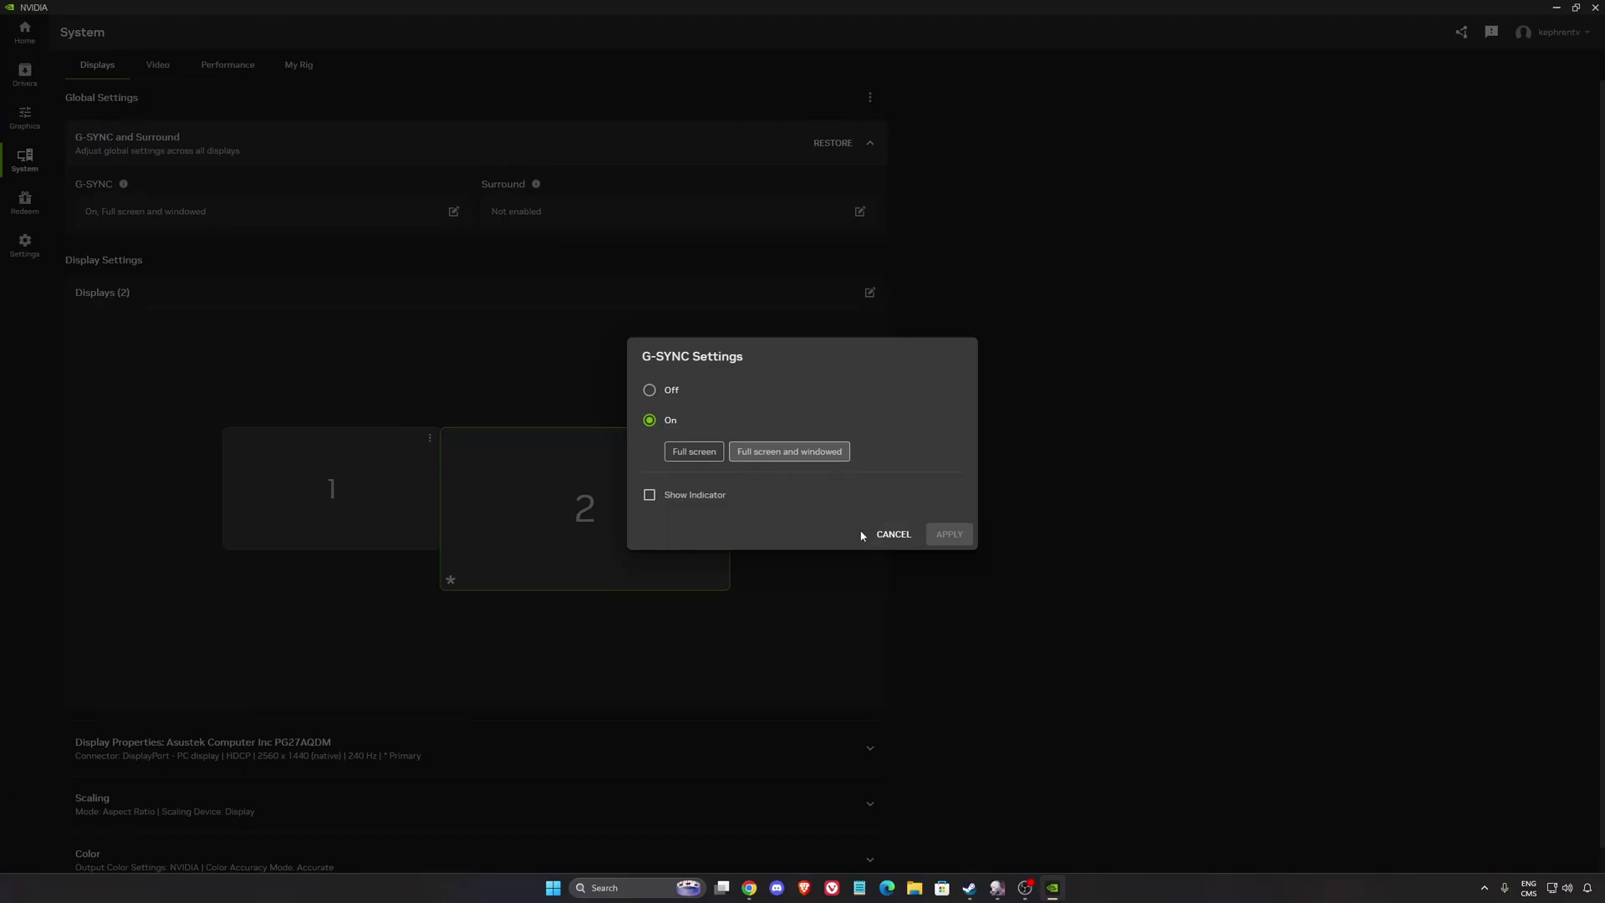
pyautogui.click(893, 534)
pyautogui.scroll(-1, 652, 483)
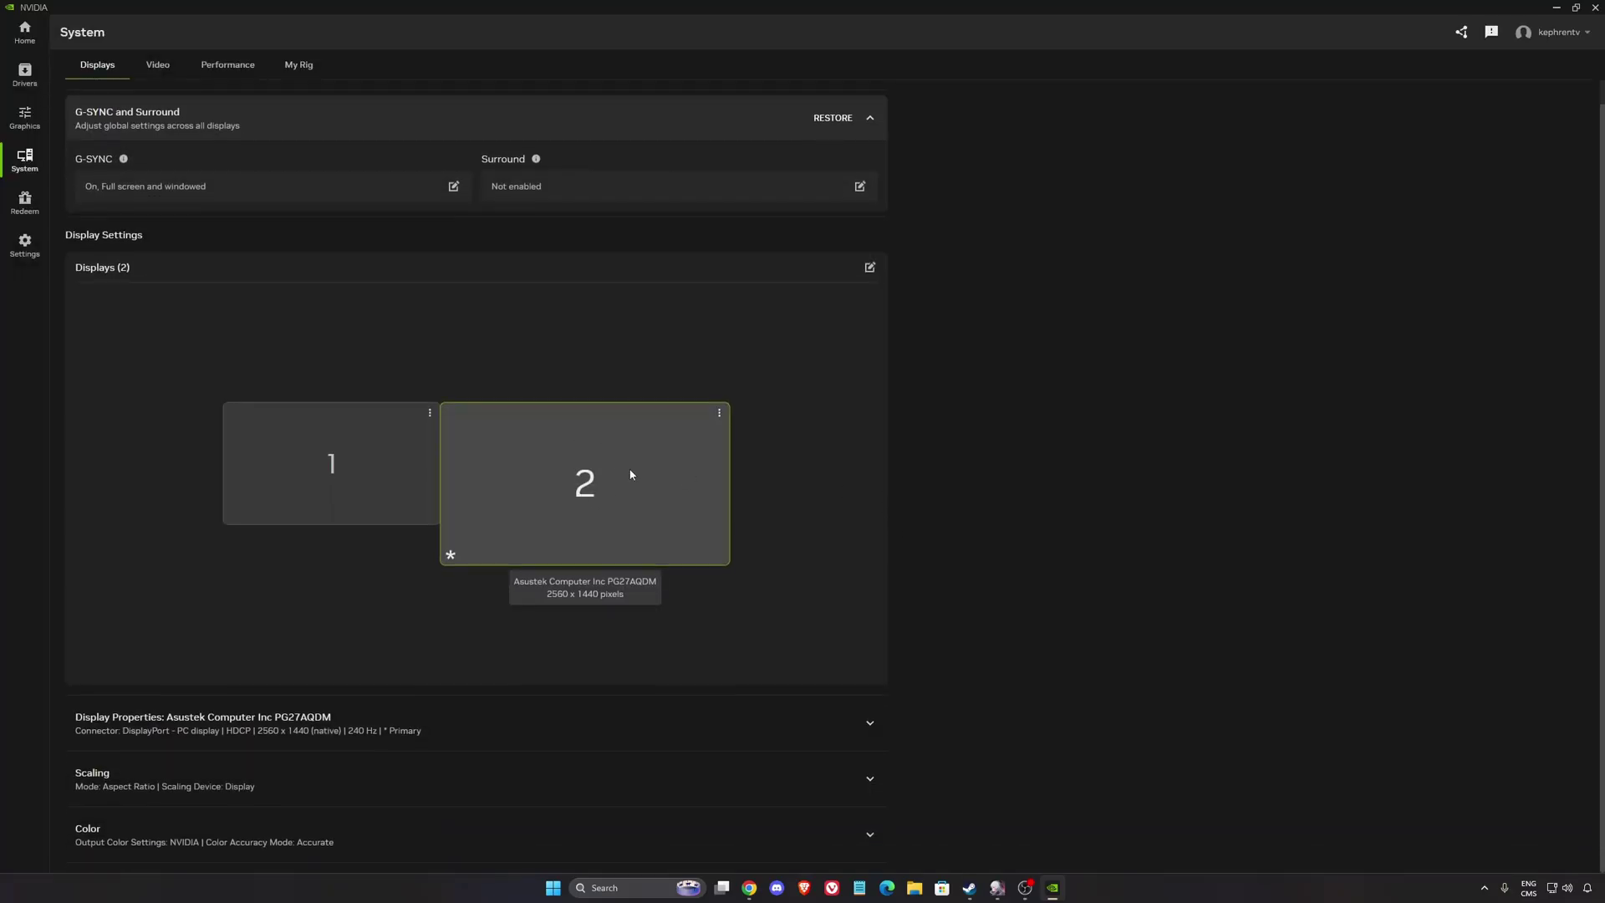
# - Confirm the monitor runs 2560 x 1440 at 240 Hz and show its 10 bpc RGB Full colour output
pyautogui.click(462, 720)
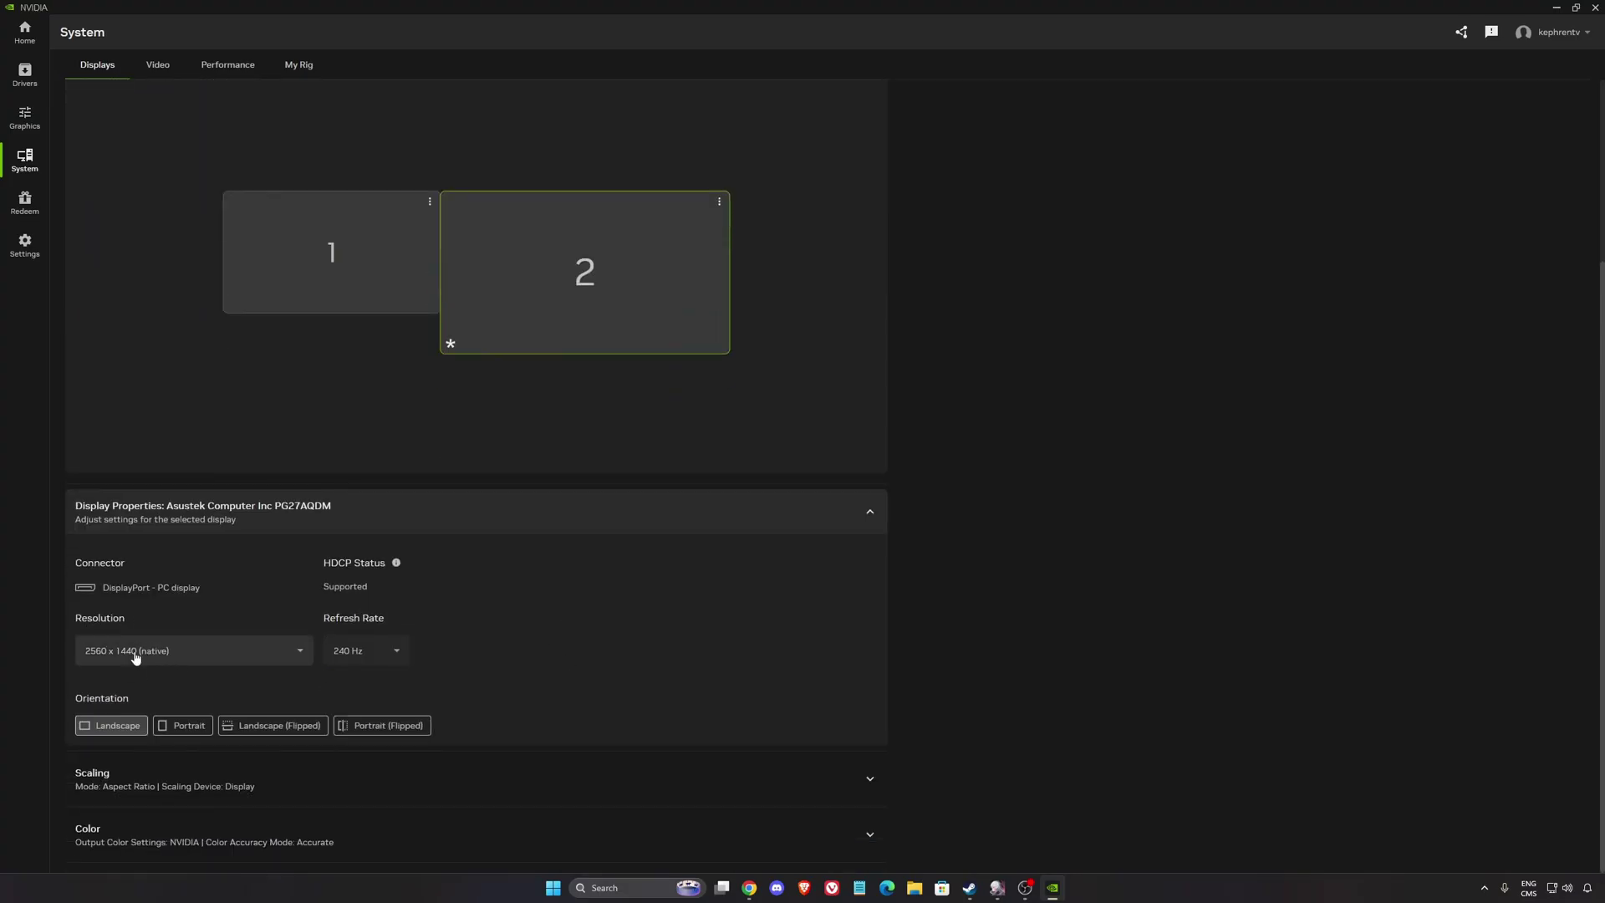
pyautogui.click(397, 653)
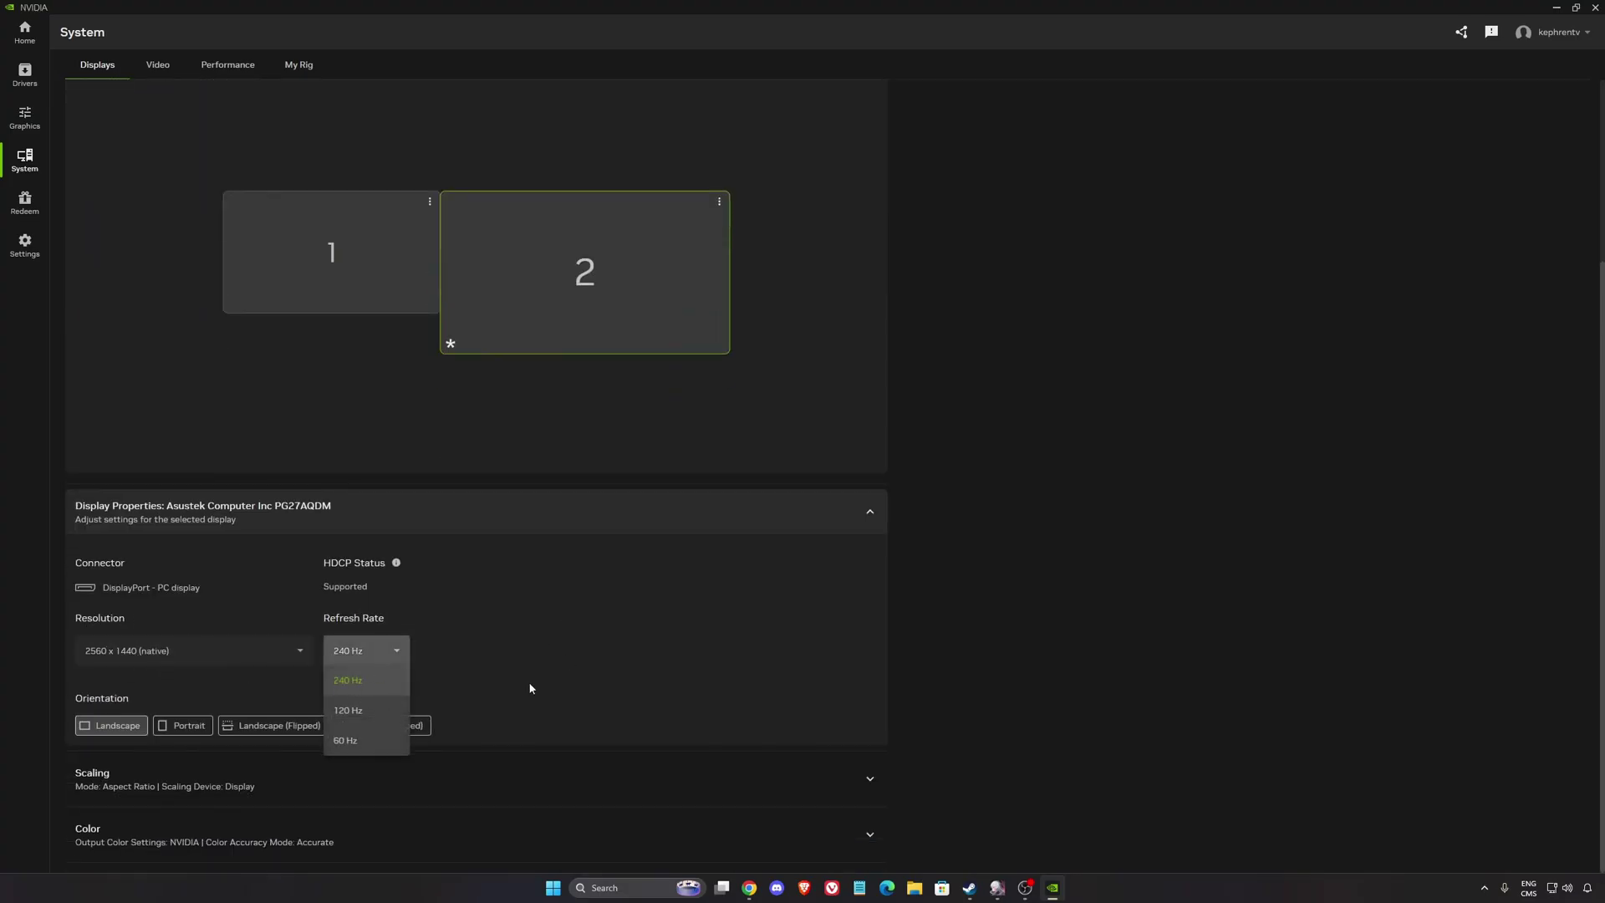
pyautogui.click(644, 684)
pyautogui.click(575, 834)
pyautogui.scroll(-5, 575, 706)
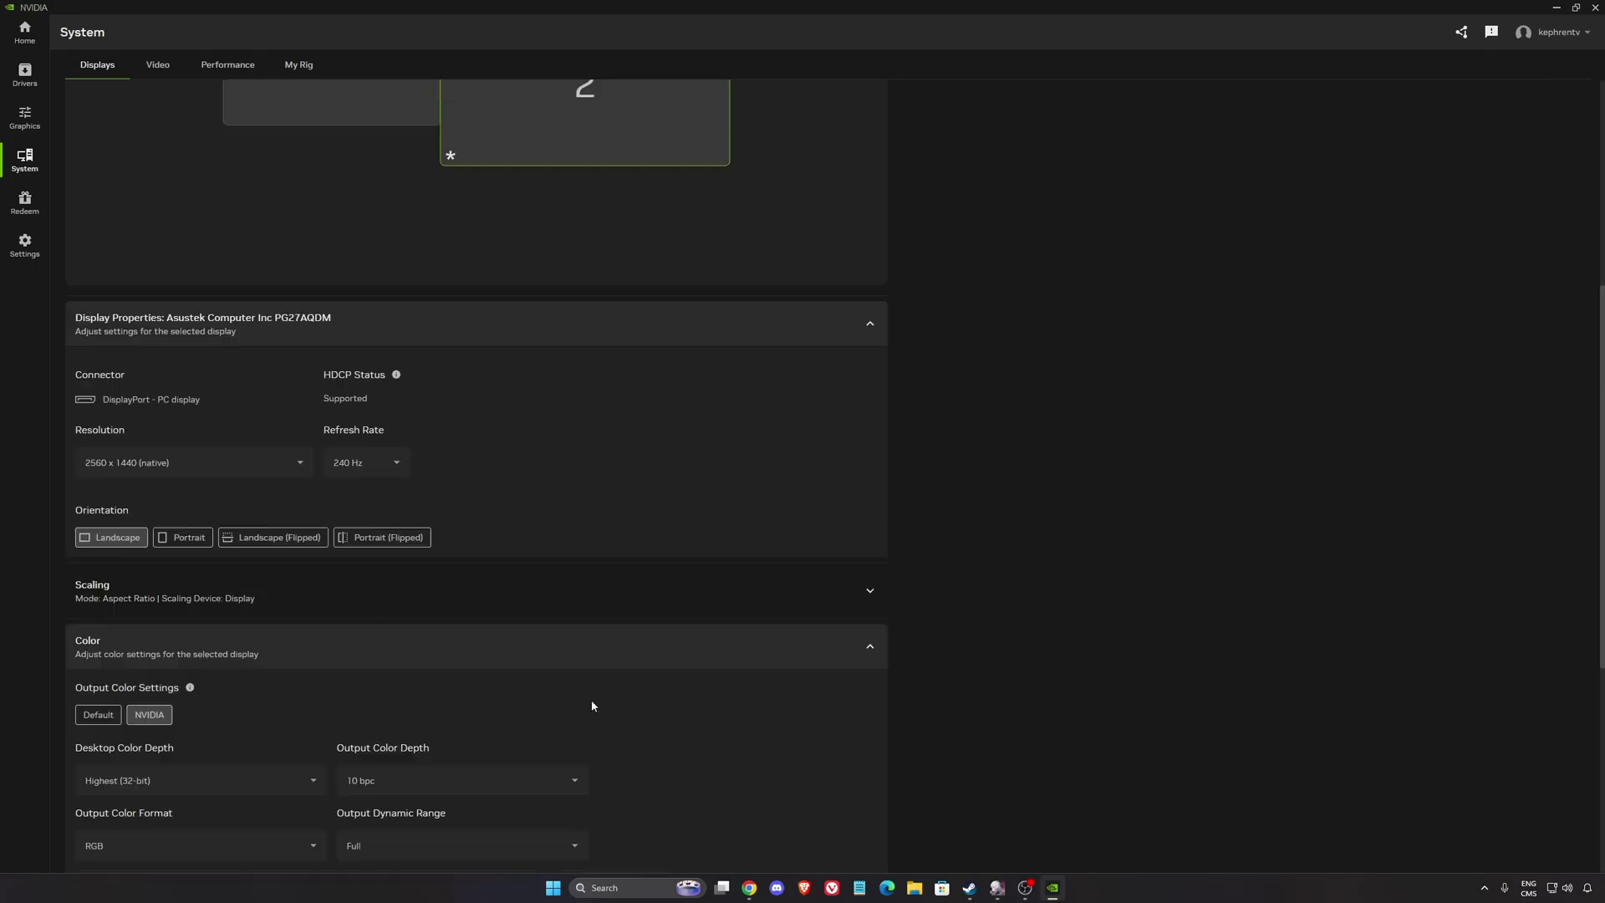
pyautogui.scroll(-3, 575, 706)
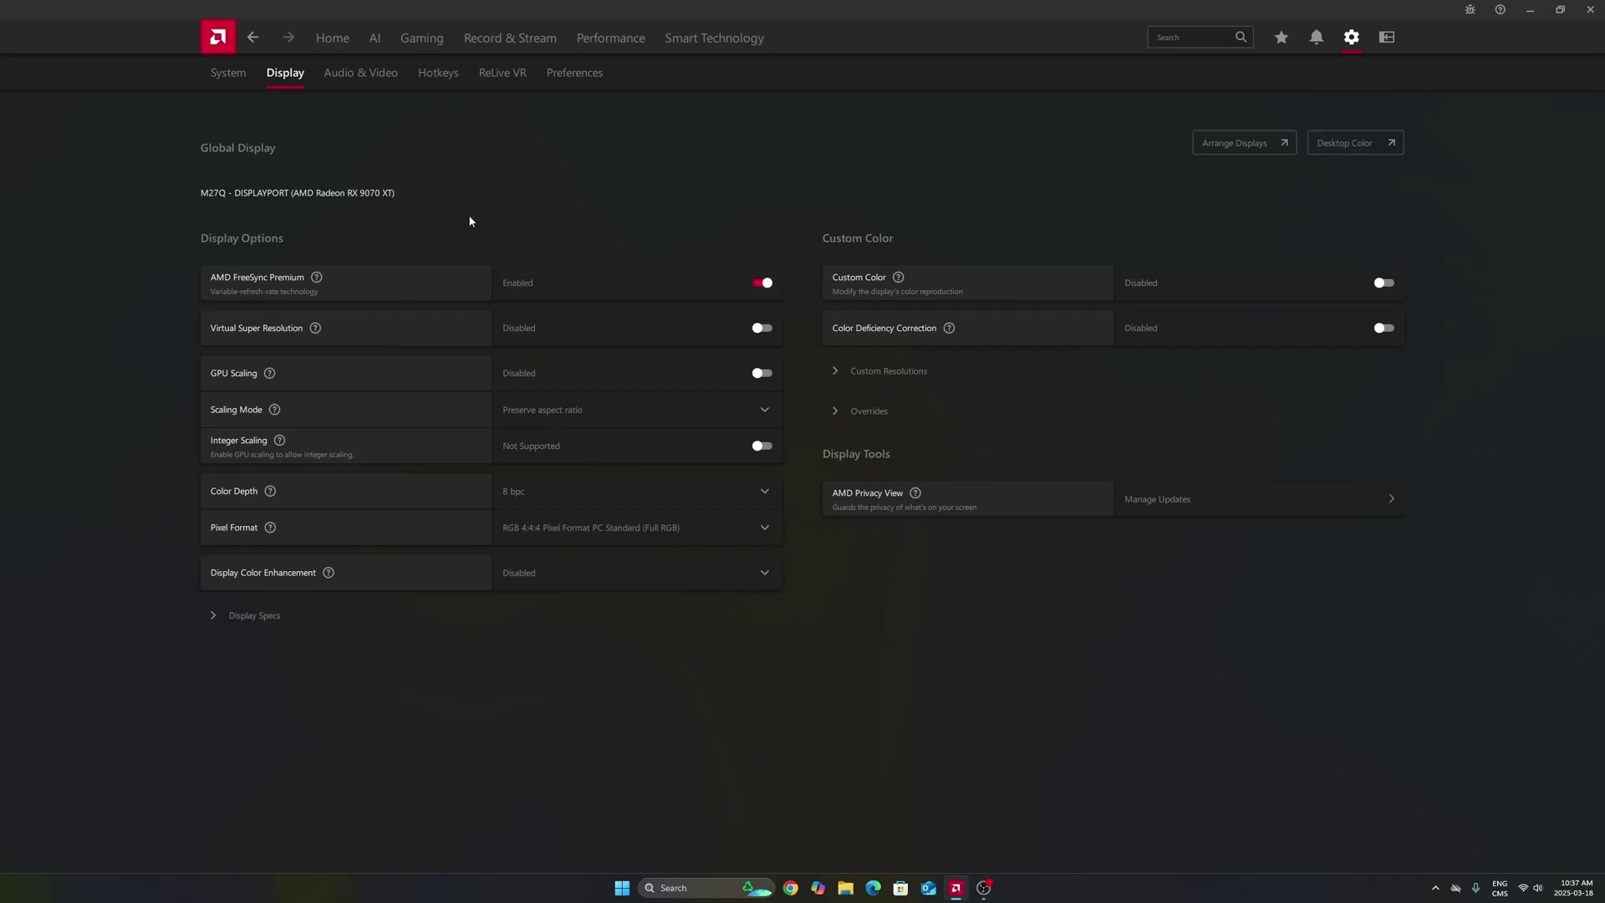
# - Open AMD global graphics settings, compare GPU 2 with the RX 9070 XT, and keep RX 9070 XT selected
pyautogui.click(422, 38)
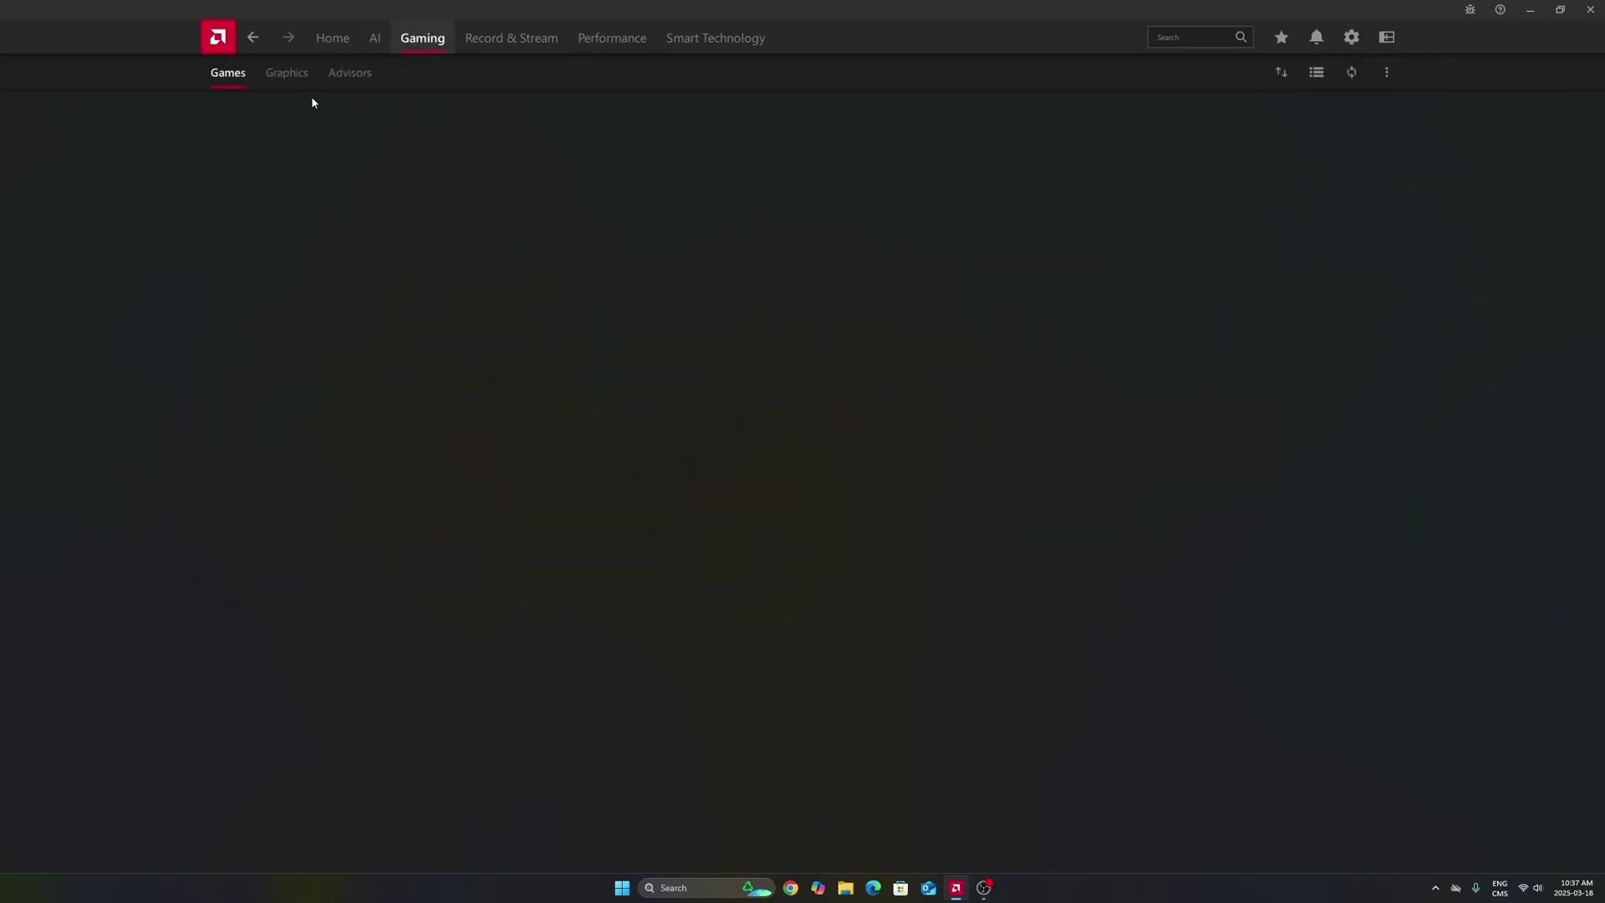
pyautogui.click(294, 77)
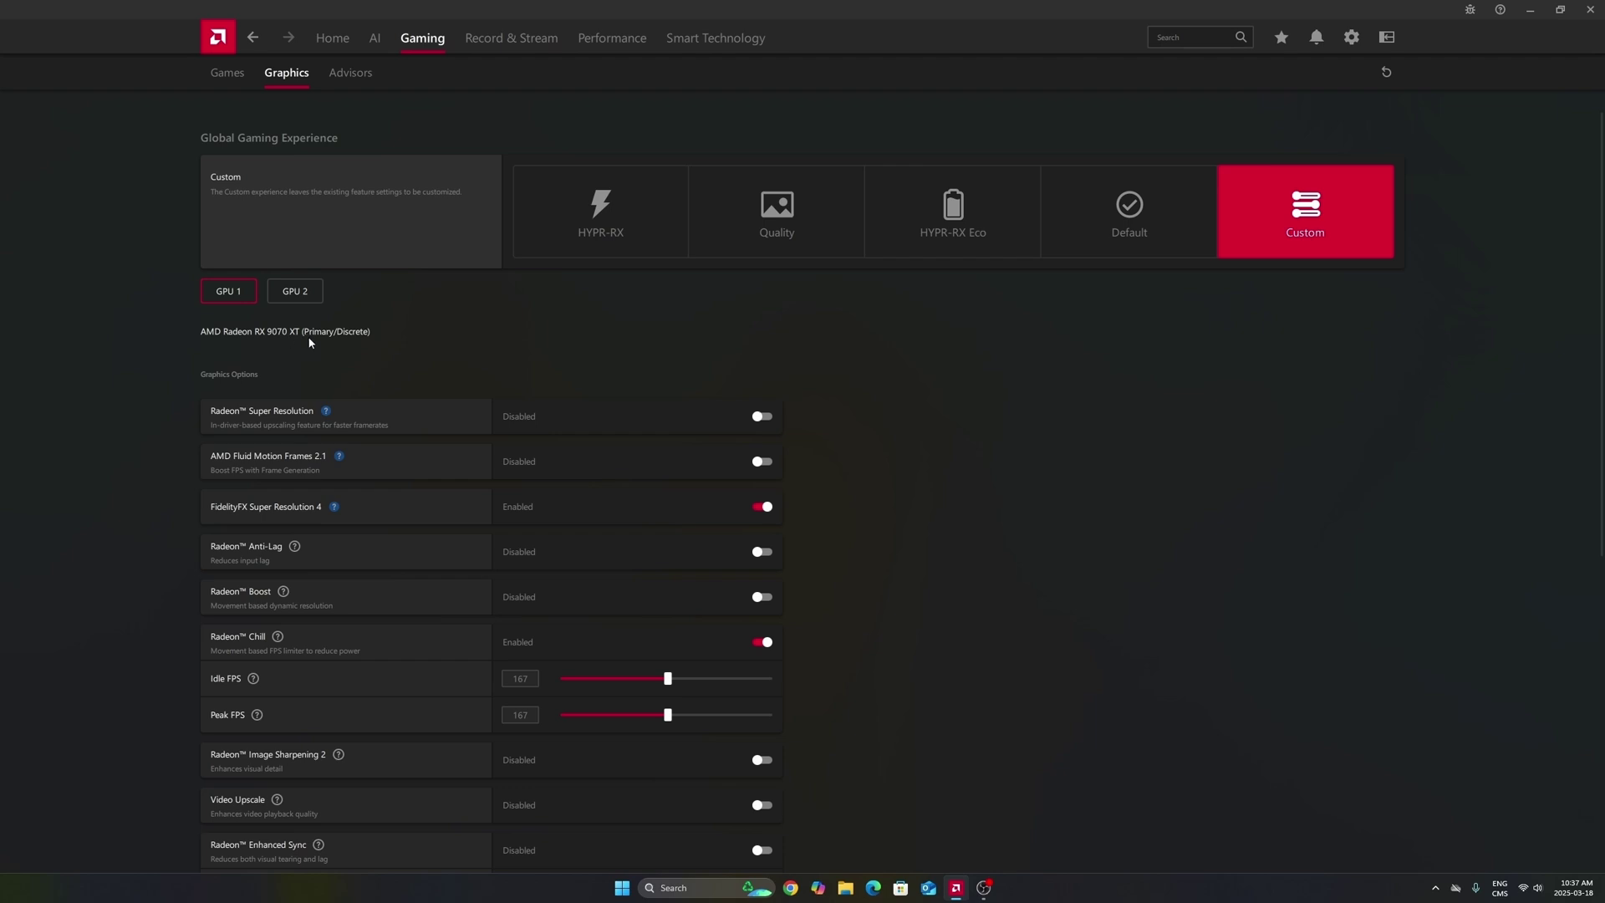
pyautogui.click(290, 295)
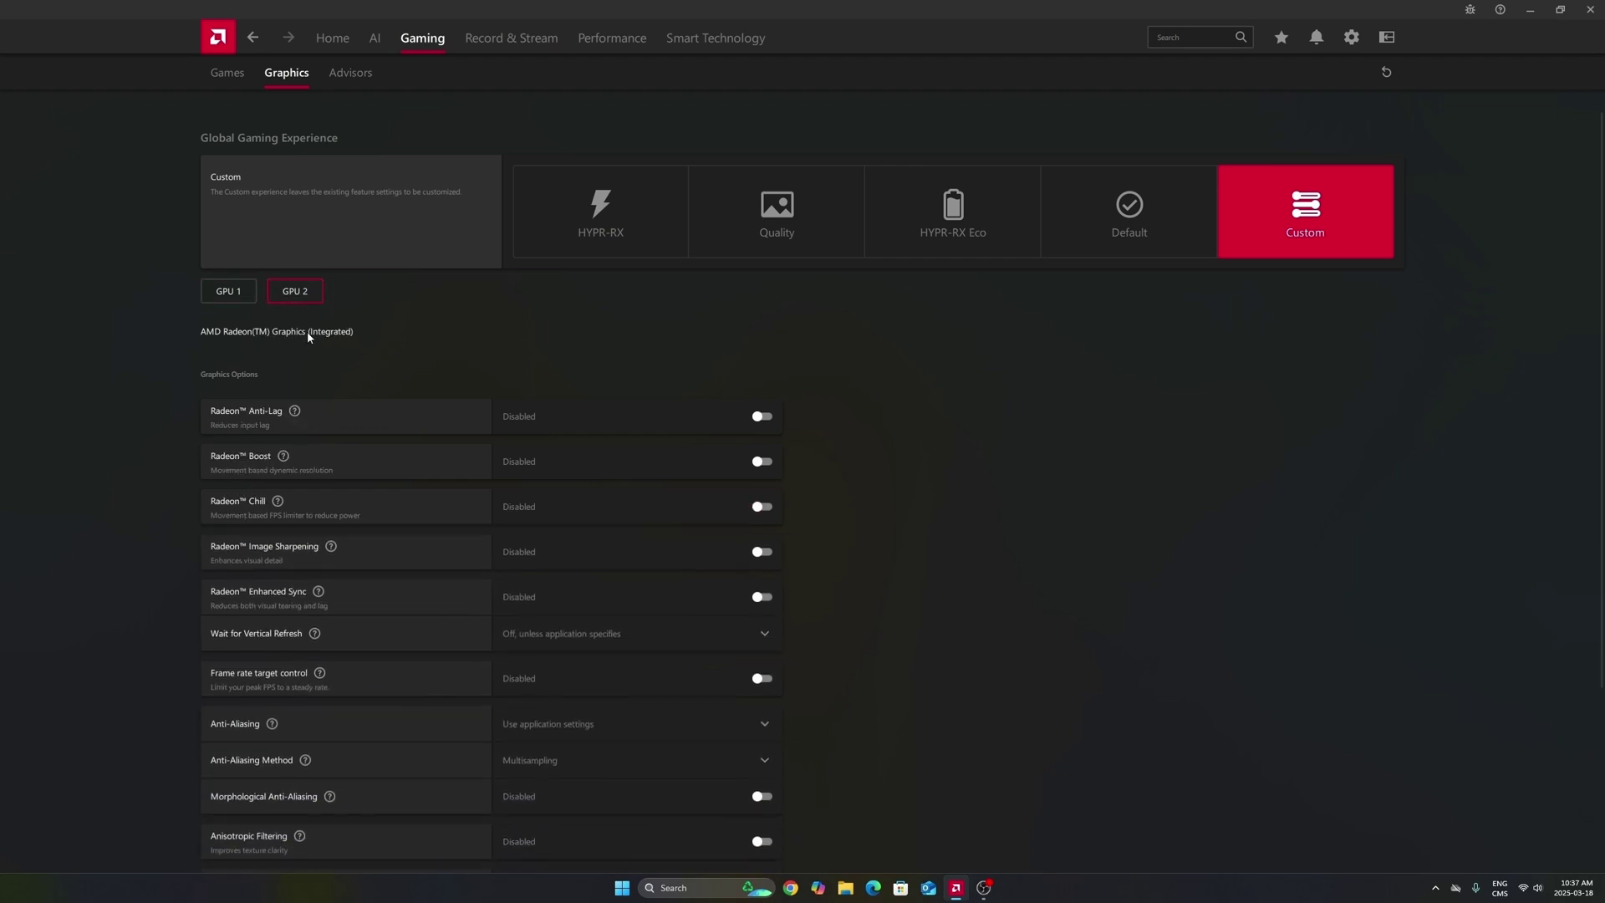
pyautogui.click(242, 294)
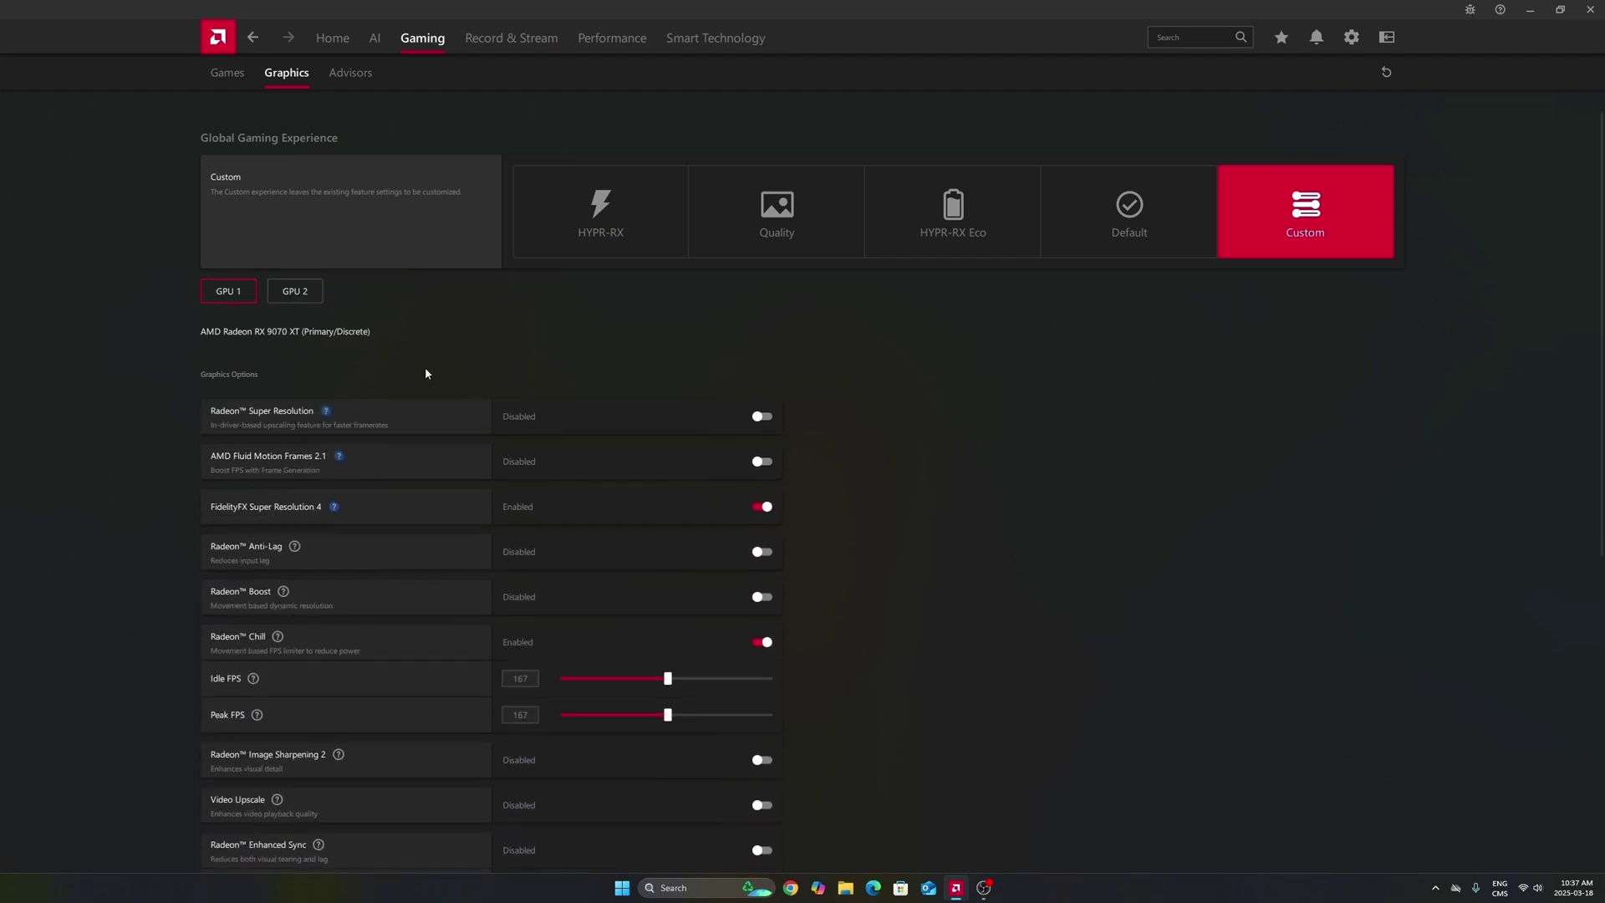
pyautogui.click(299, 294)
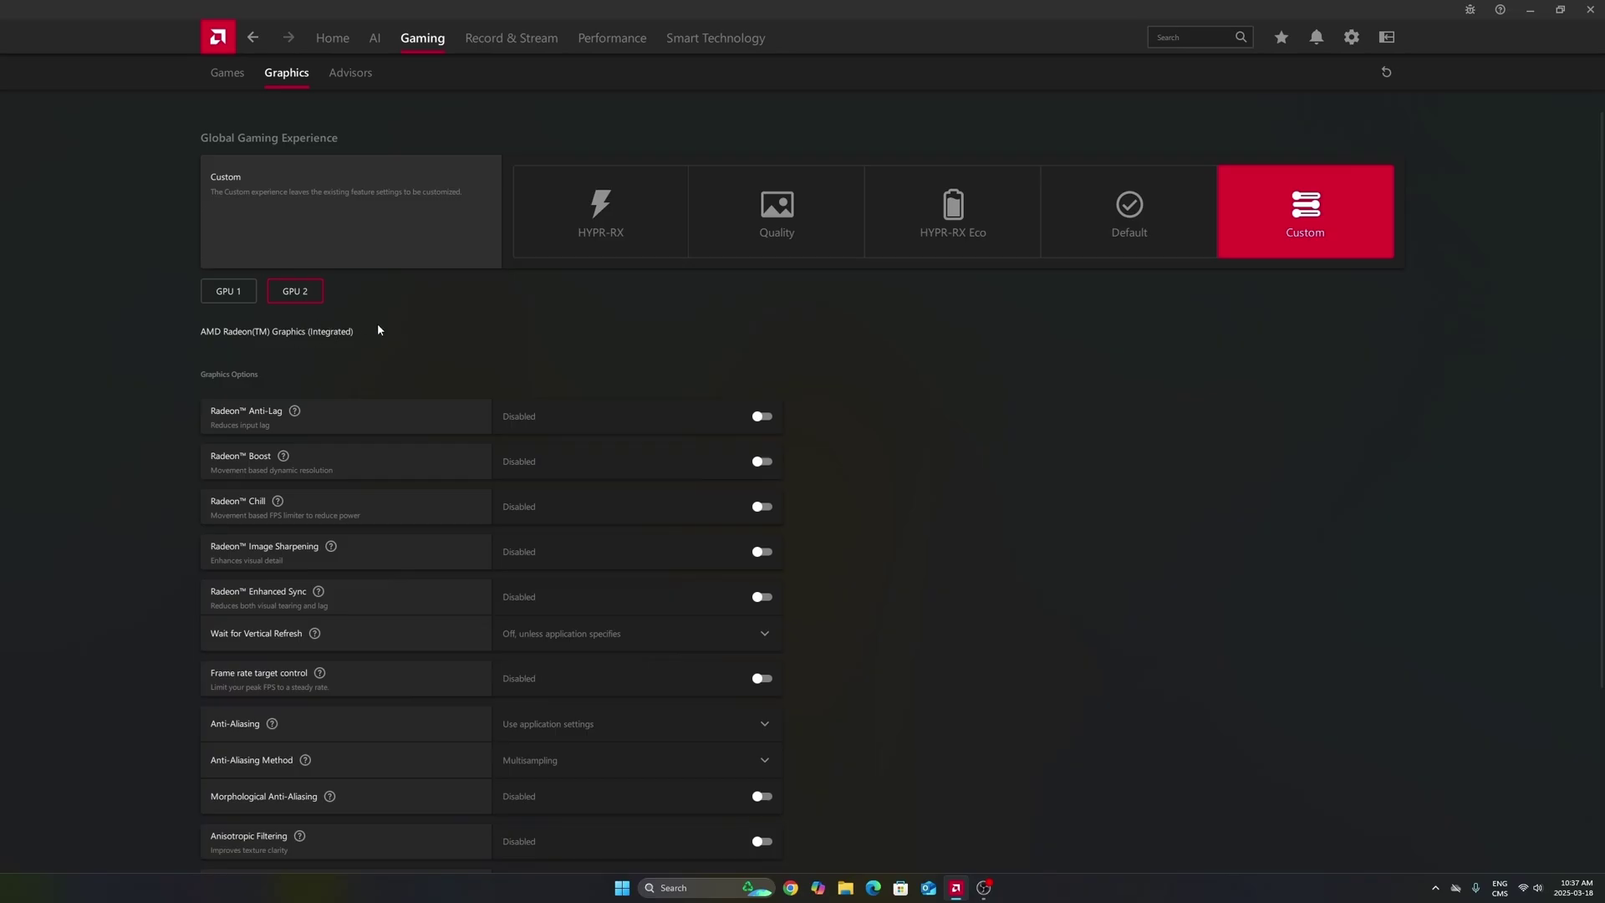
pyautogui.click(243, 293)
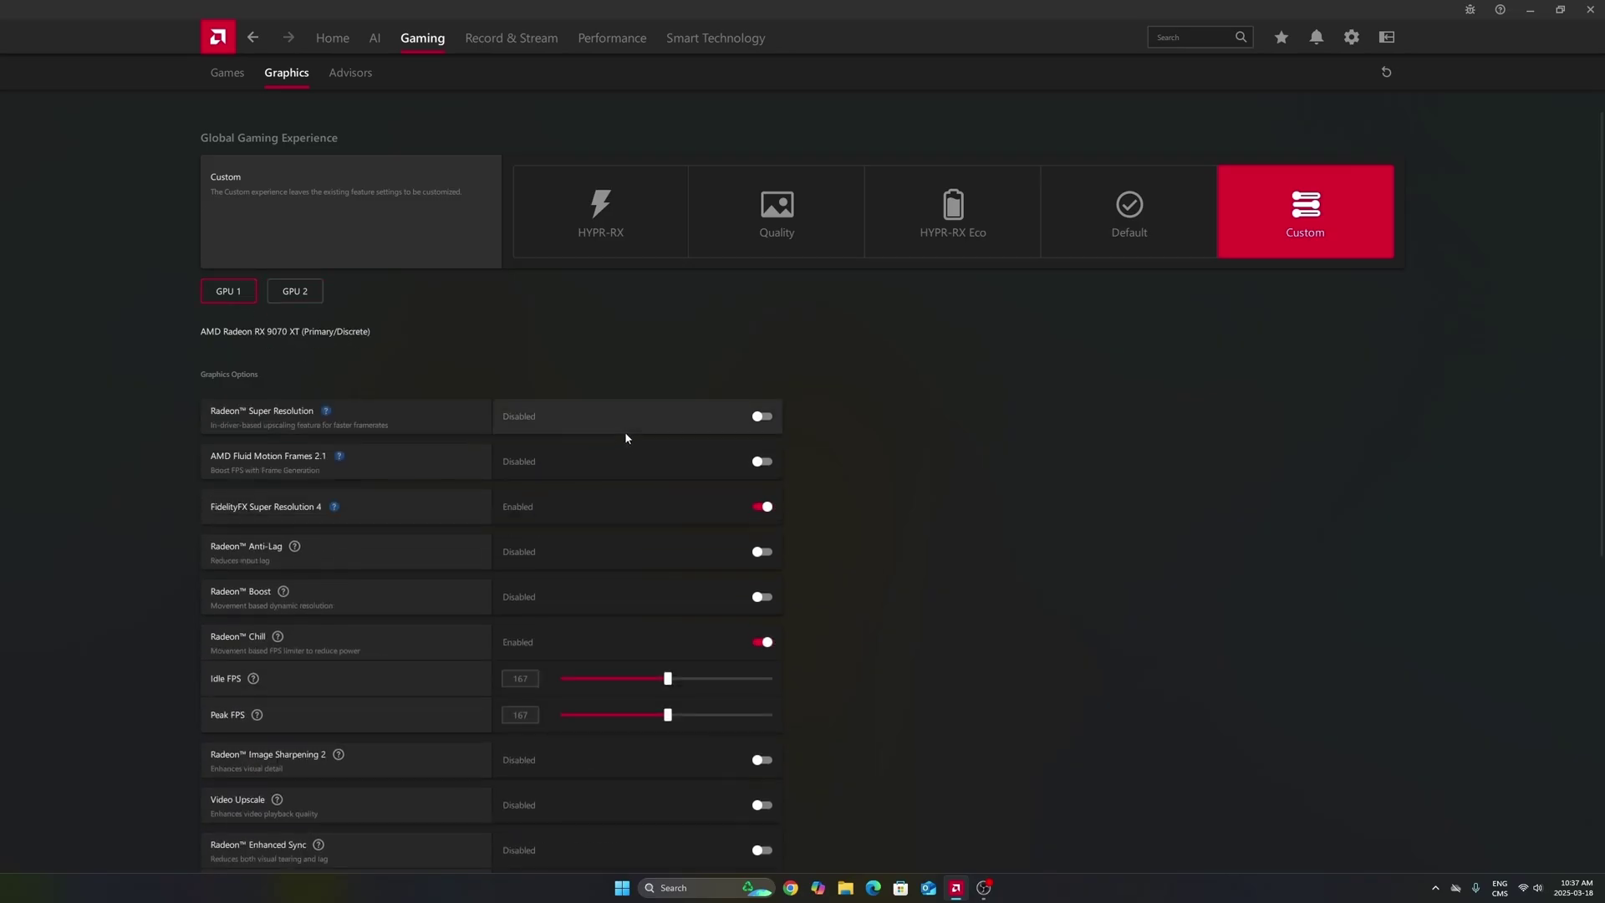
pyautogui.scroll(-1, 929, 422)
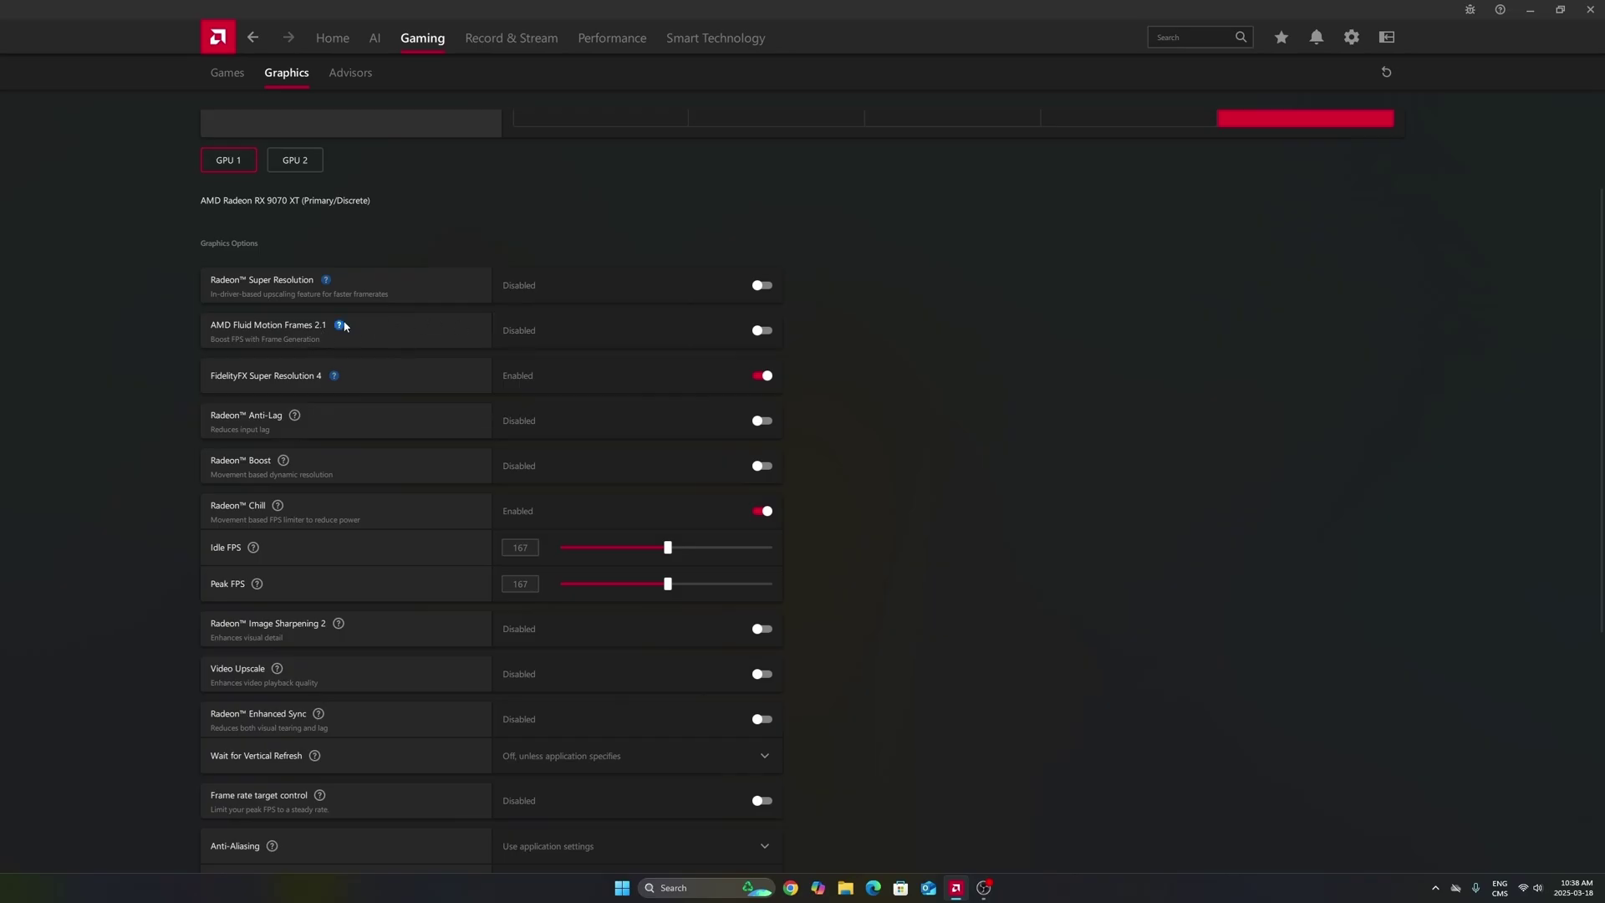
pyautogui.scroll(-3, 906, 366)
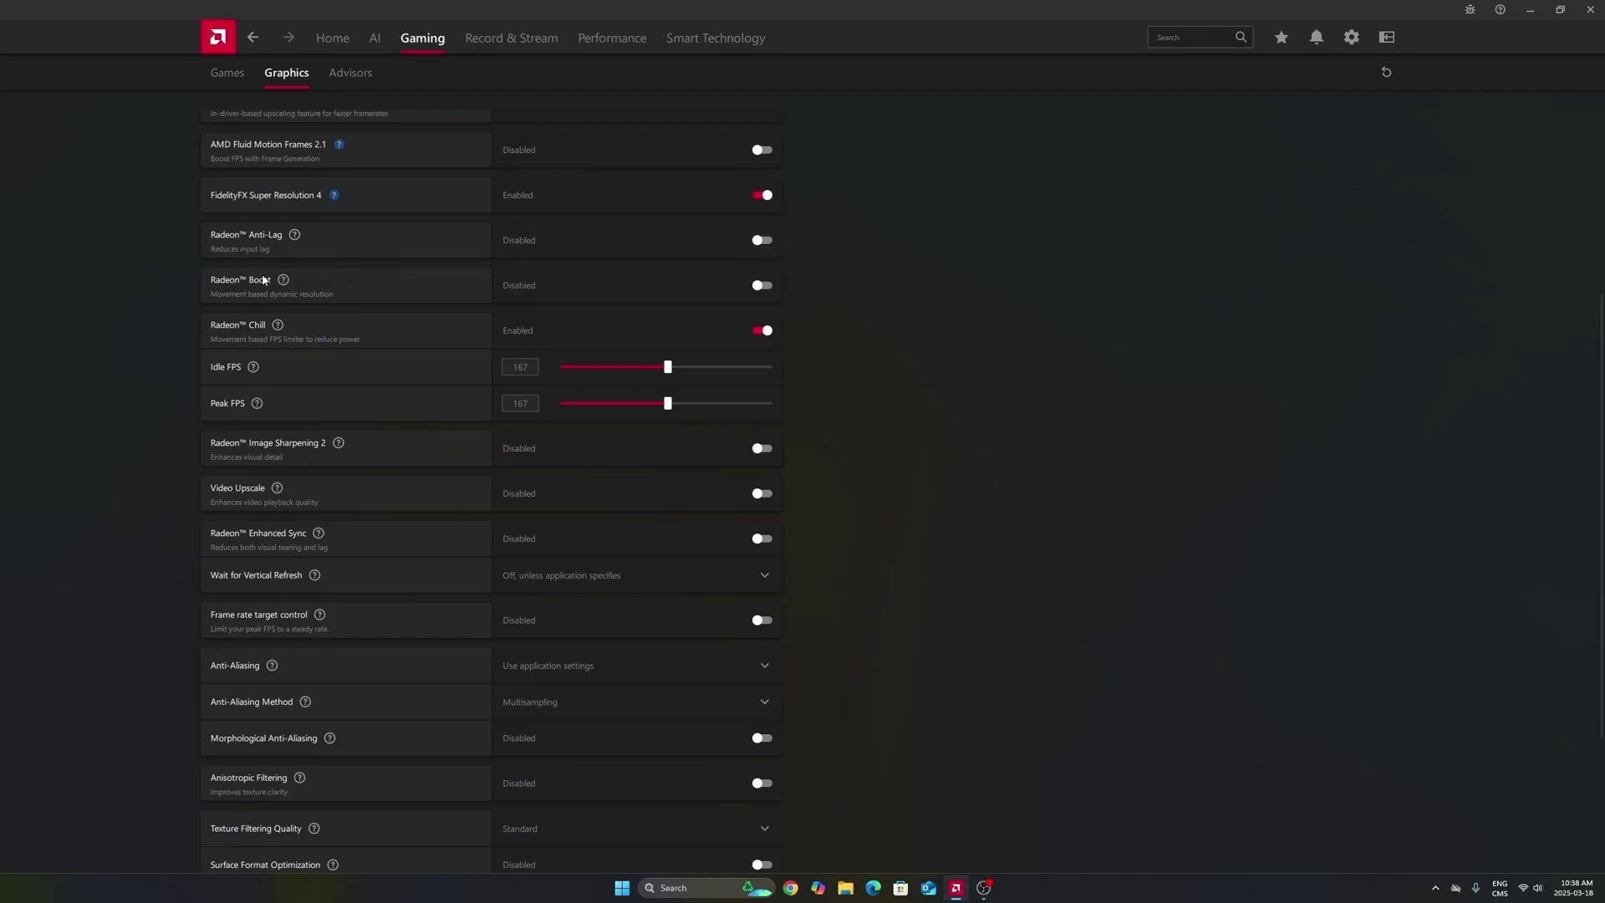
pyautogui.scroll(-1, 275, 286)
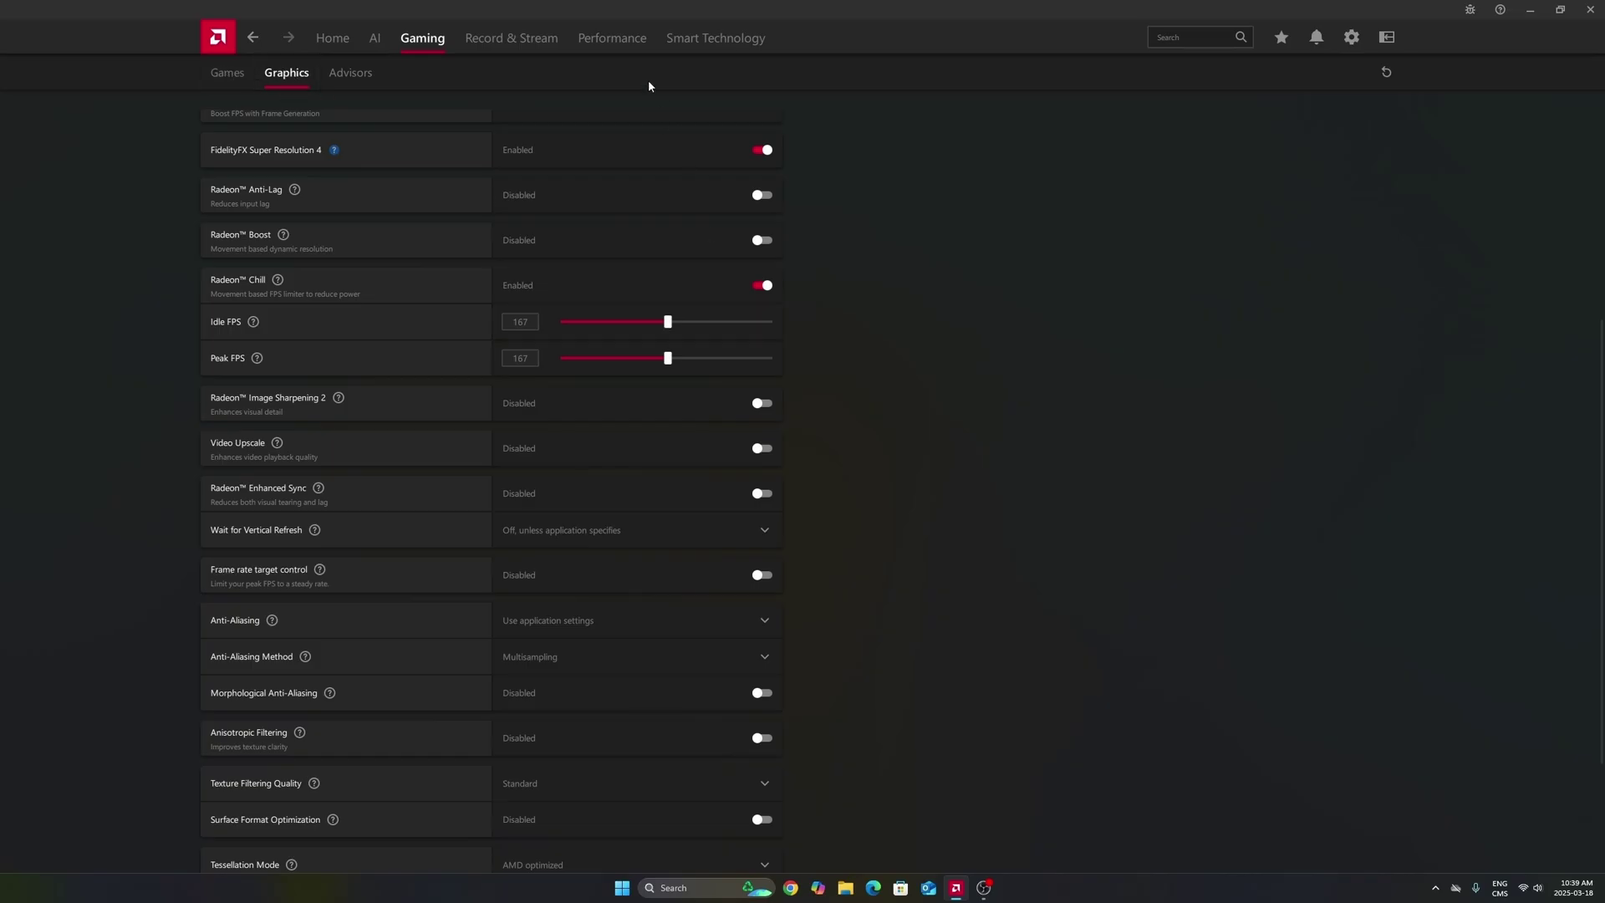
pyautogui.scroll(-3, 636, 150)
pyautogui.scroll(6, 652, 642)
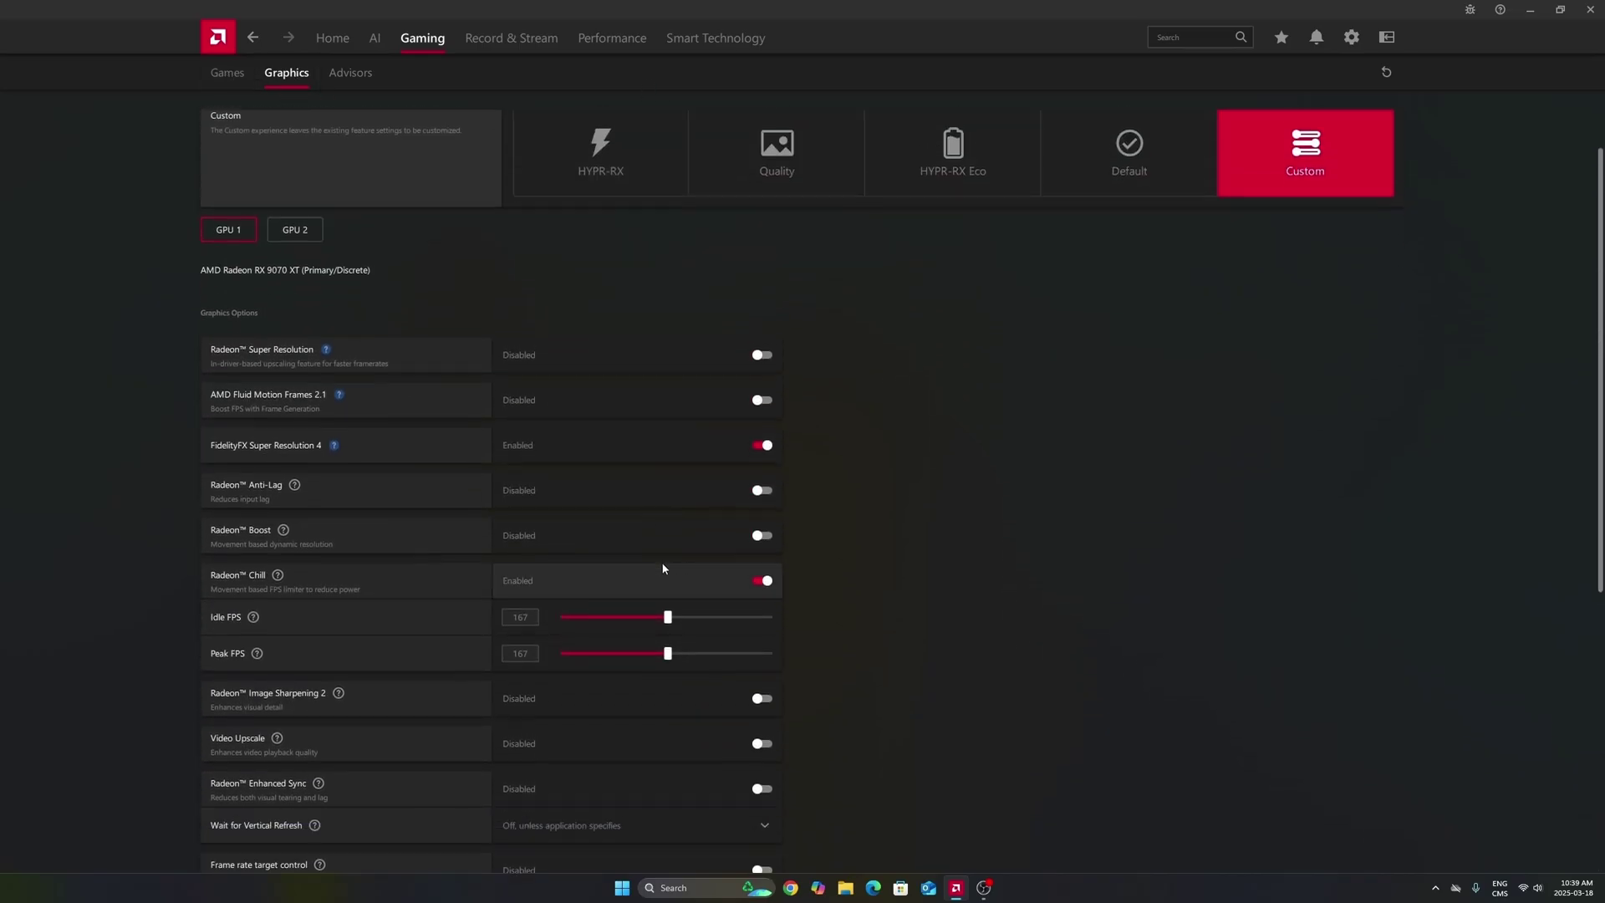
pyautogui.scroll(-6, 448, 159)
pyautogui.click(227, 72)
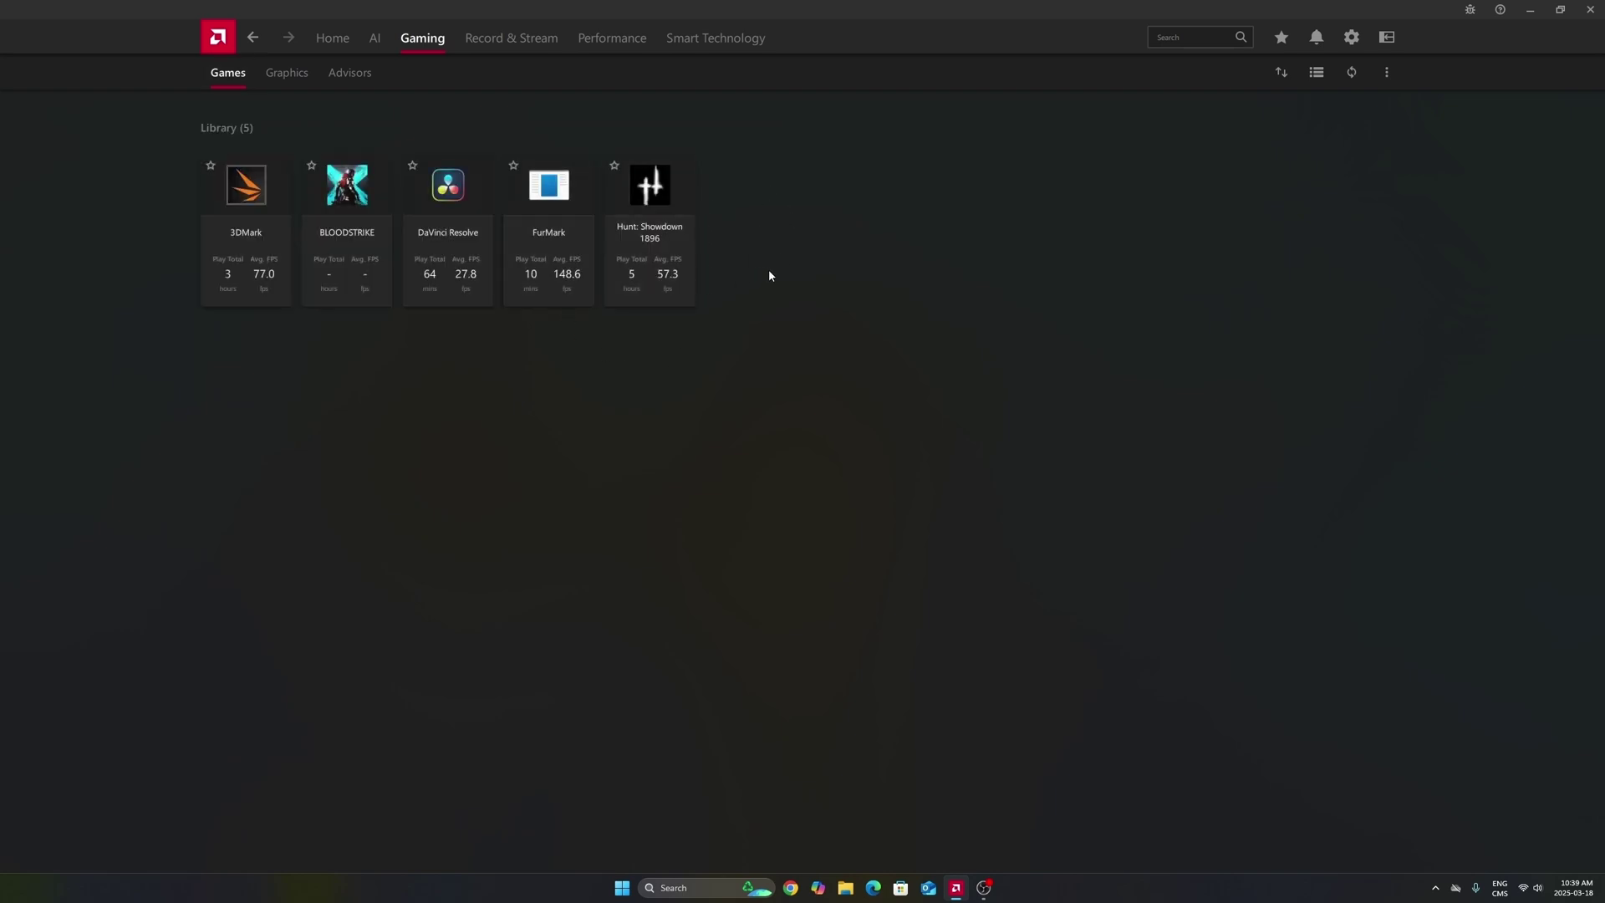
pyautogui.click(279, 75)
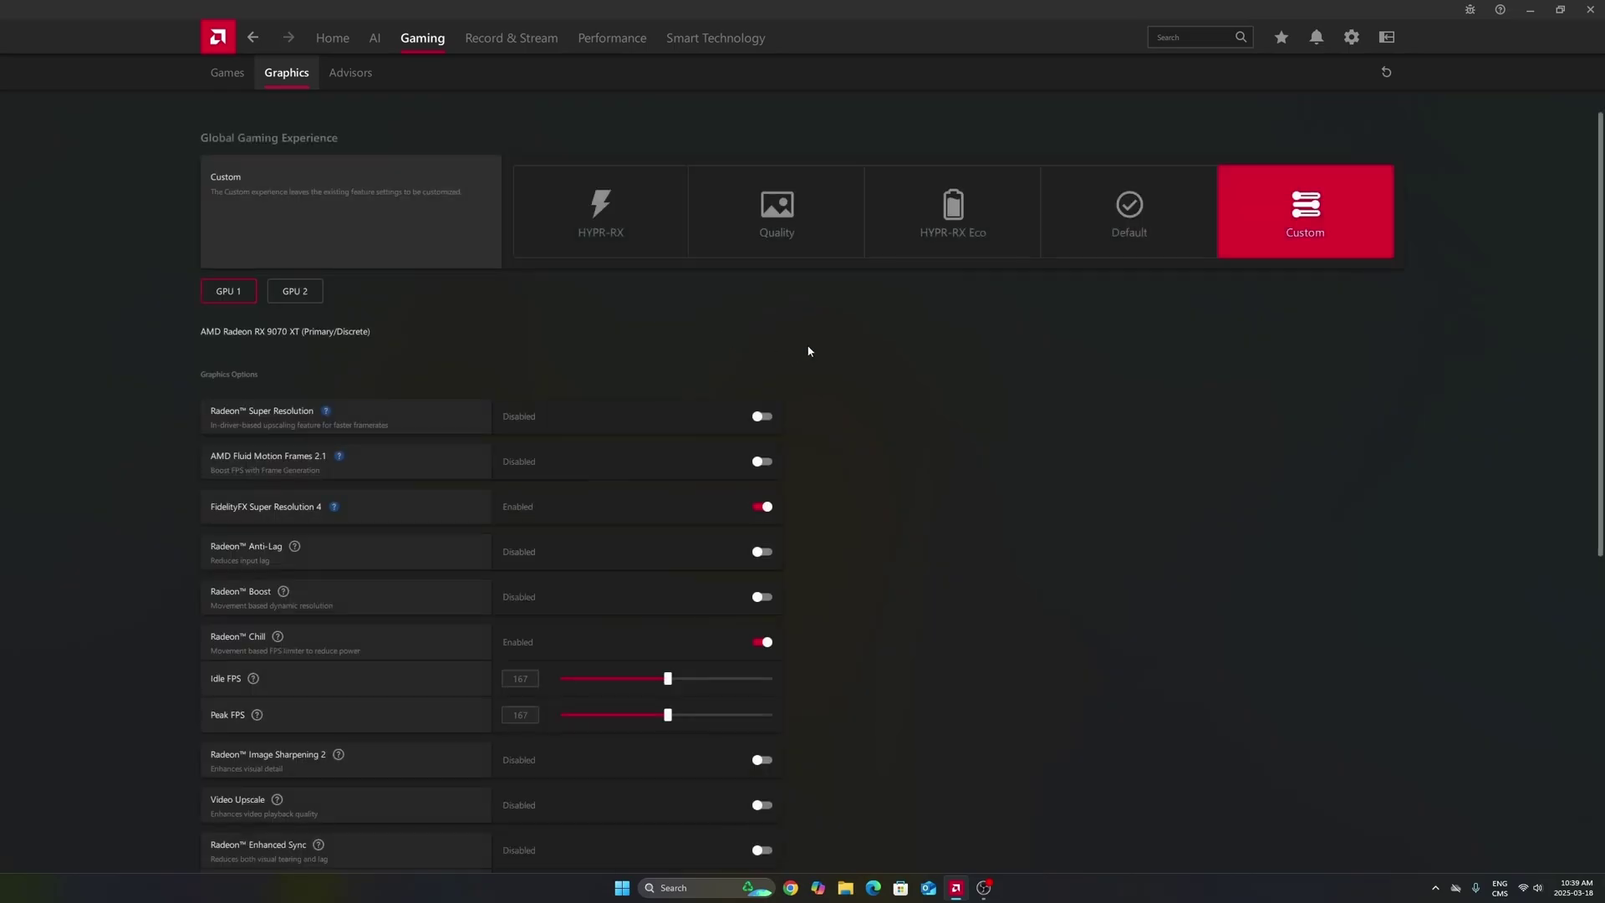
pyautogui.scroll(-6, 855, 448)
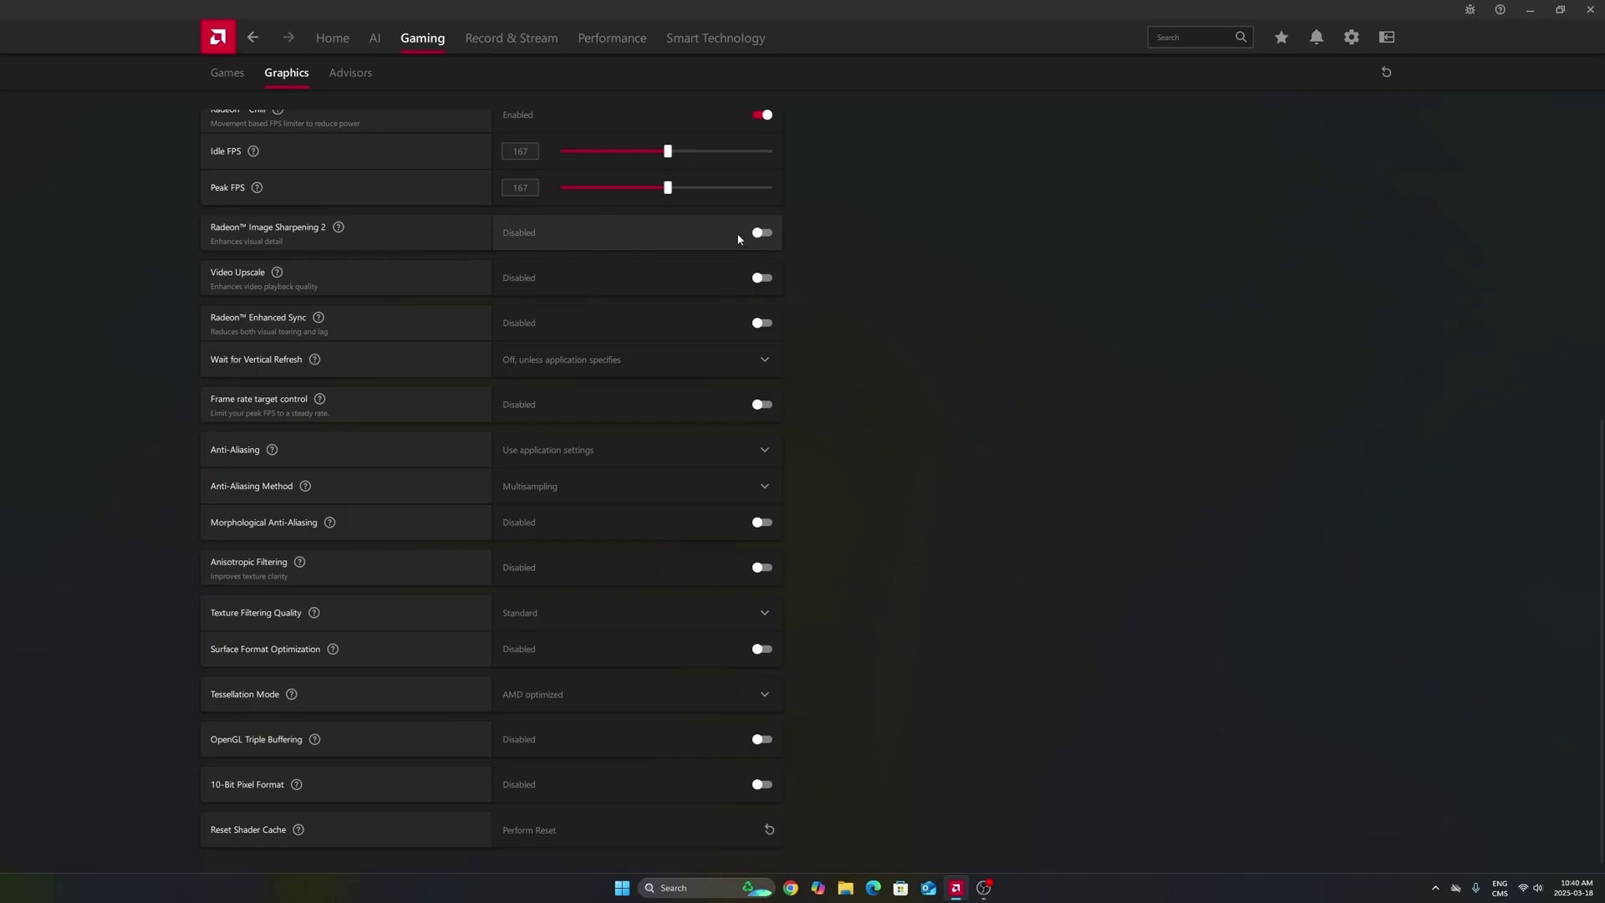
pyautogui.click(762, 234)
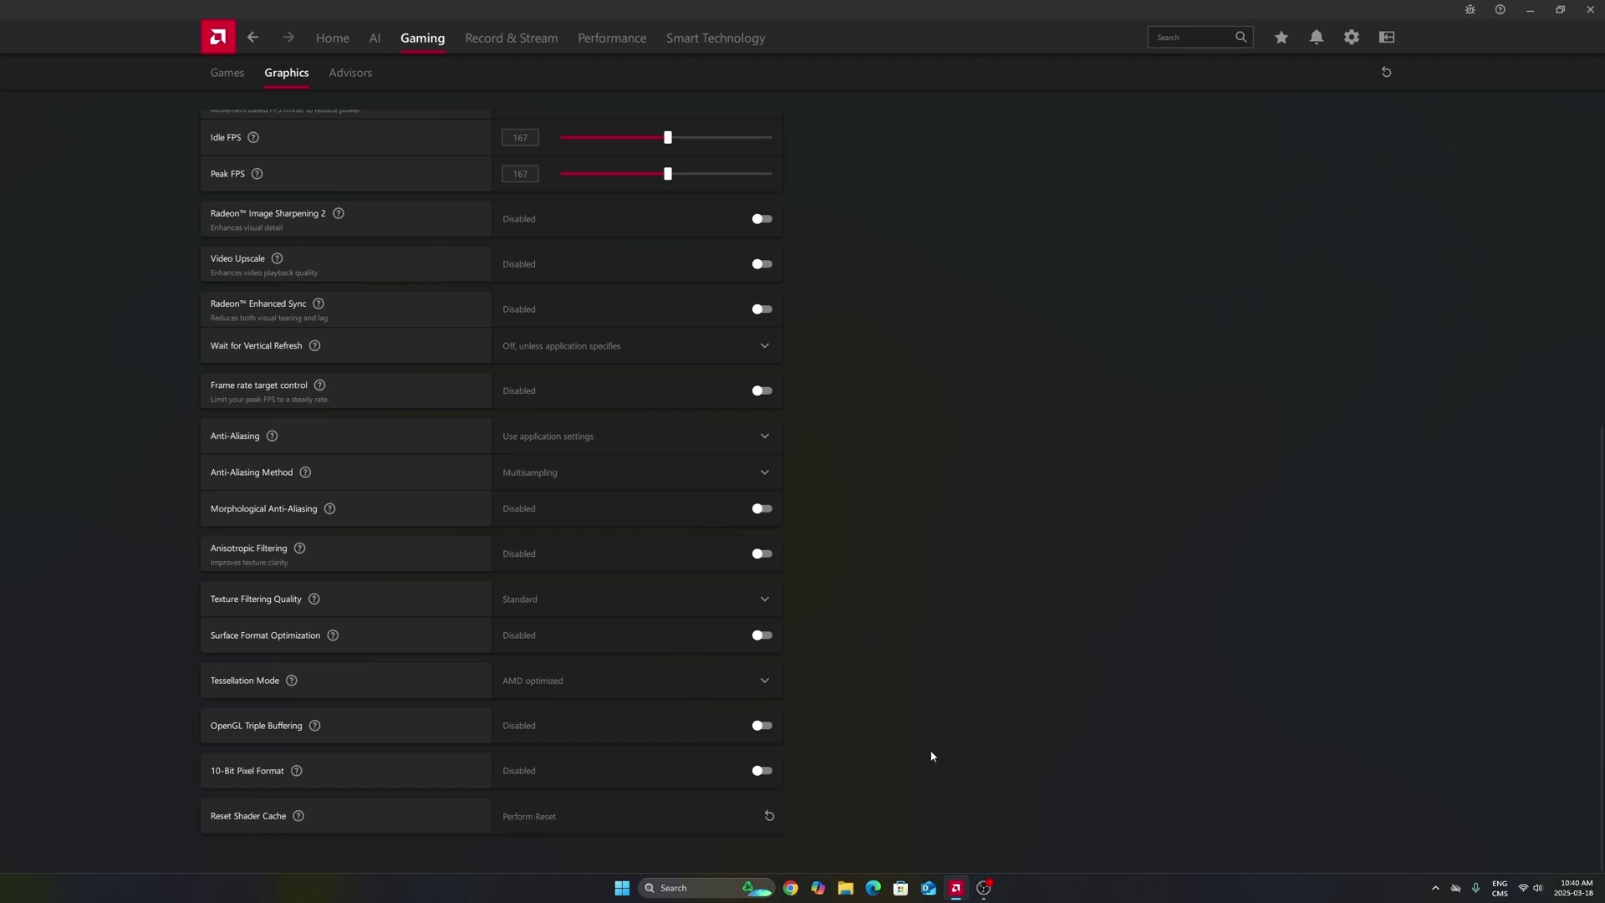
pyautogui.scroll(6, 769, 365)
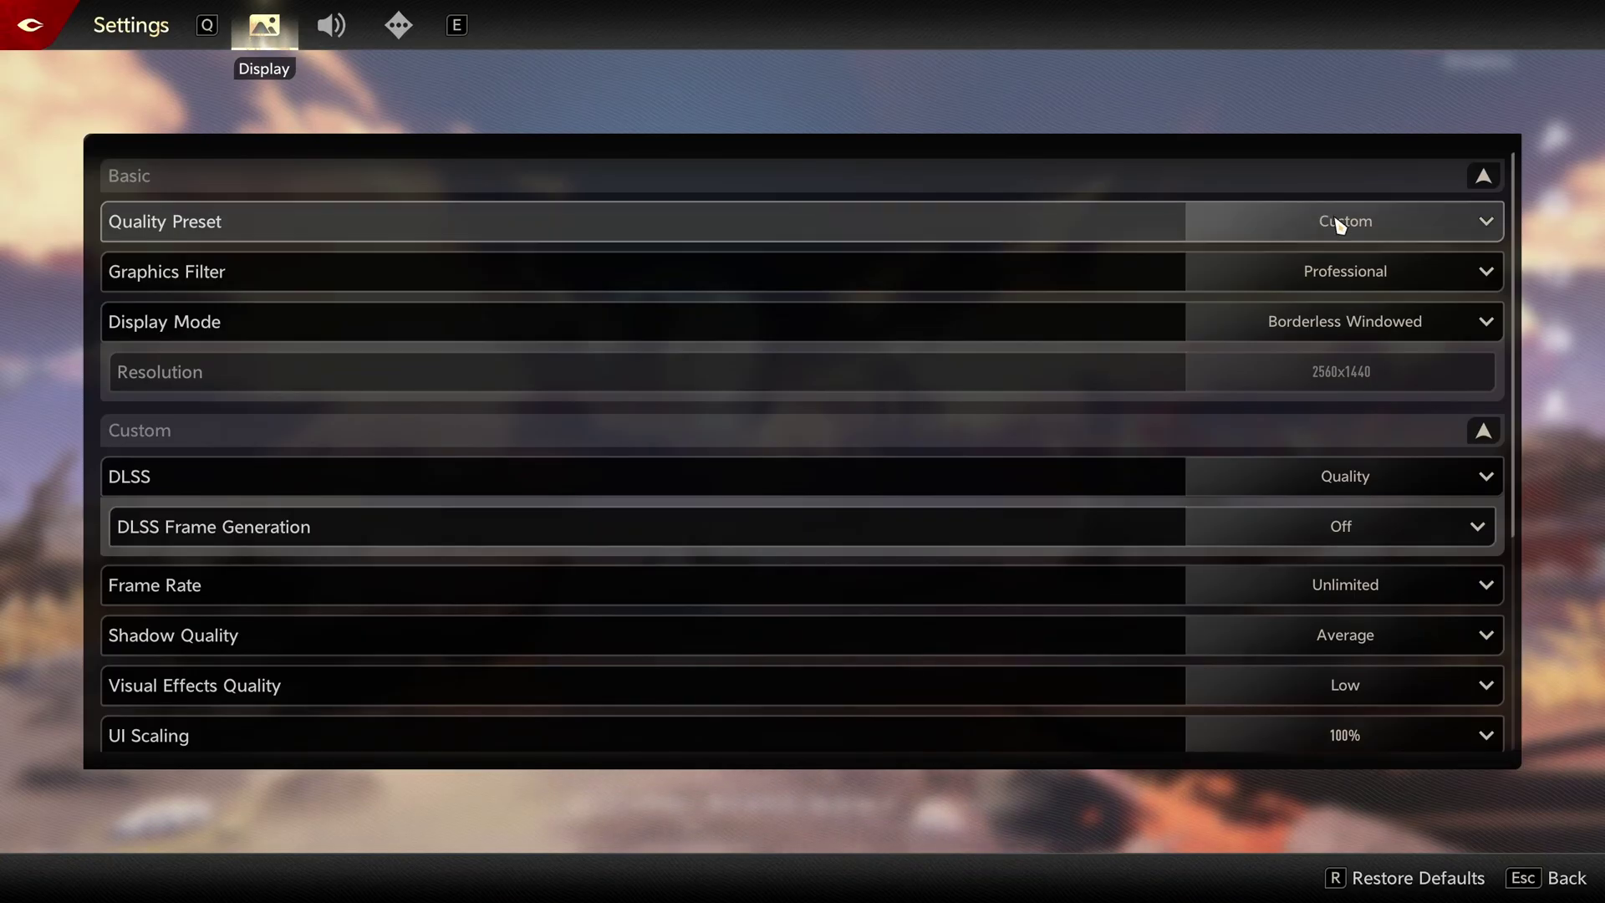
# - Keep the game's Graphics Filter on Professional
pyautogui.click(1323, 284)
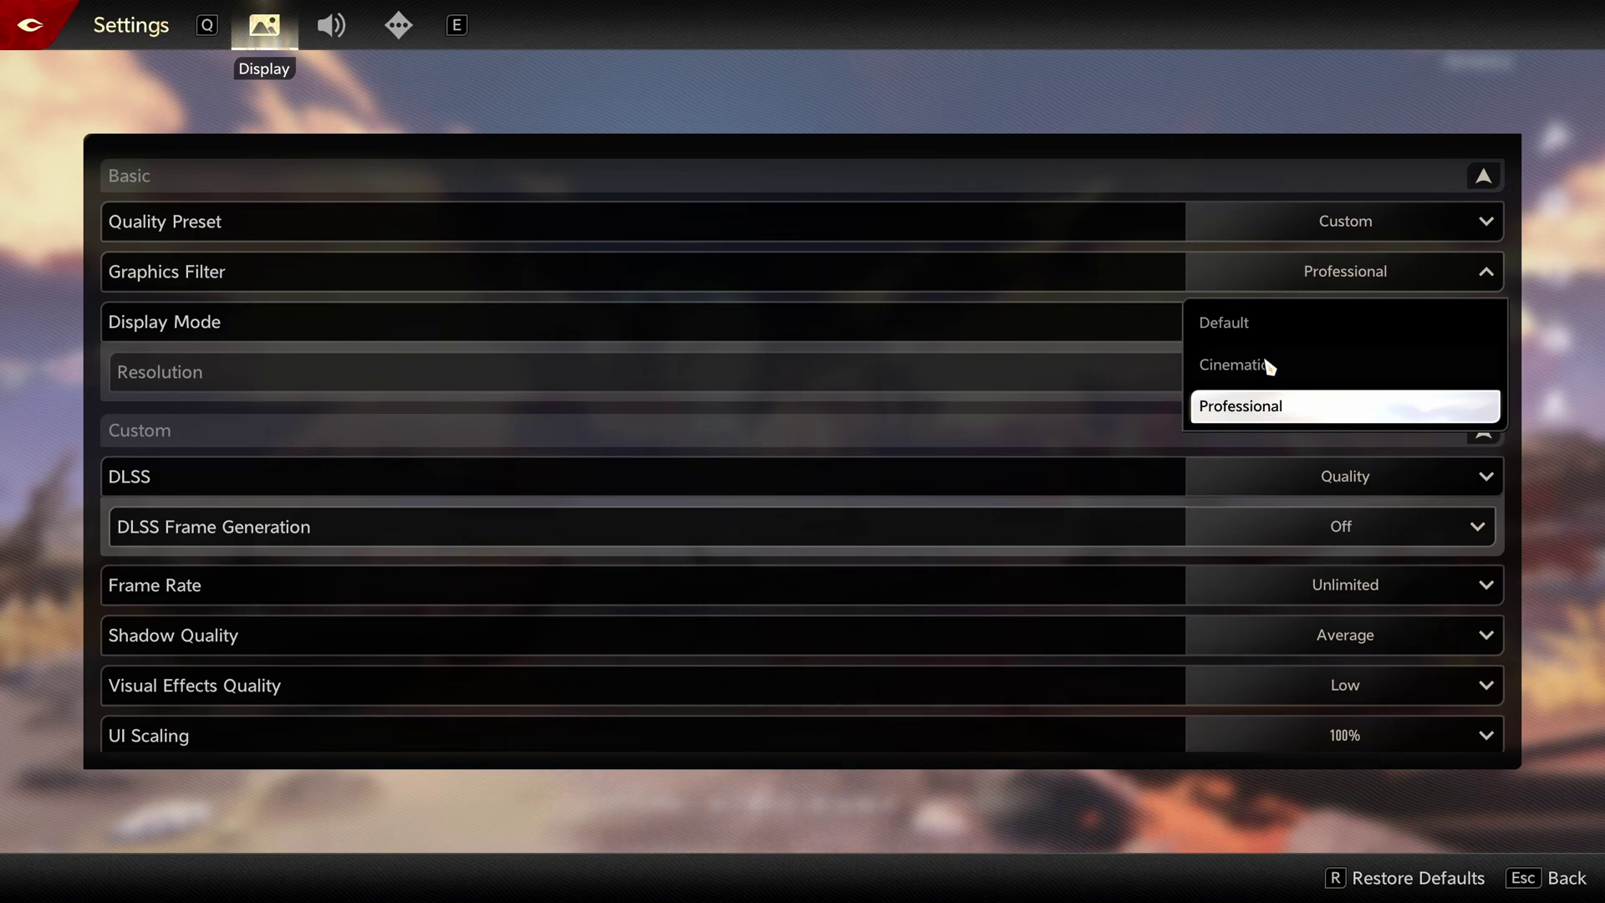
pyautogui.click(1254, 272)
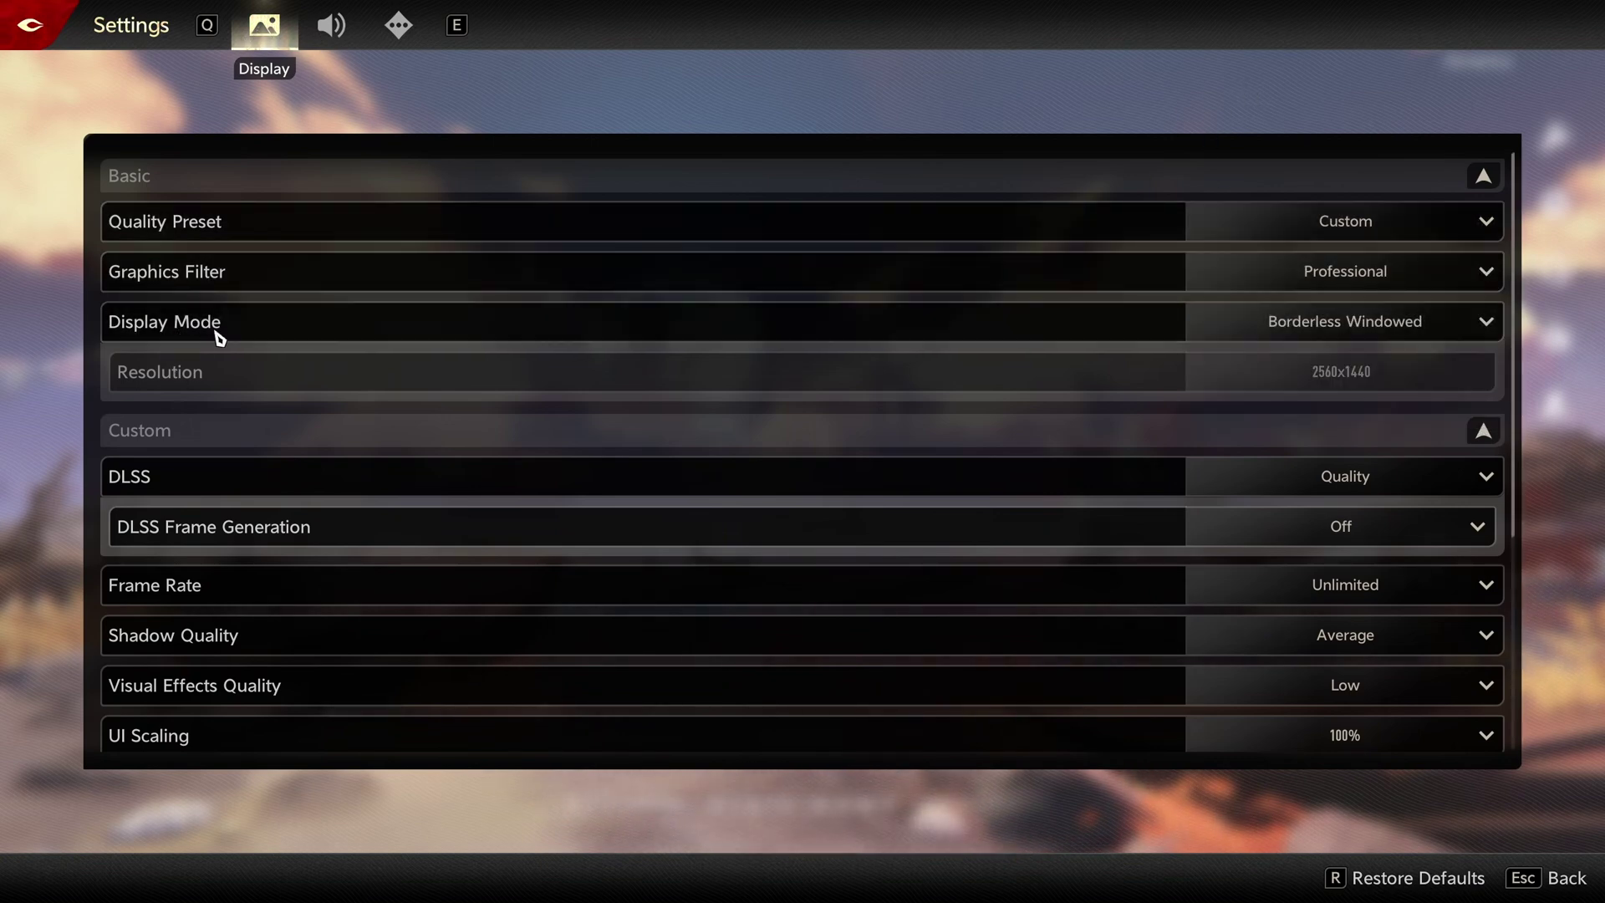
pyautogui.scroll(-2, 967, 505)
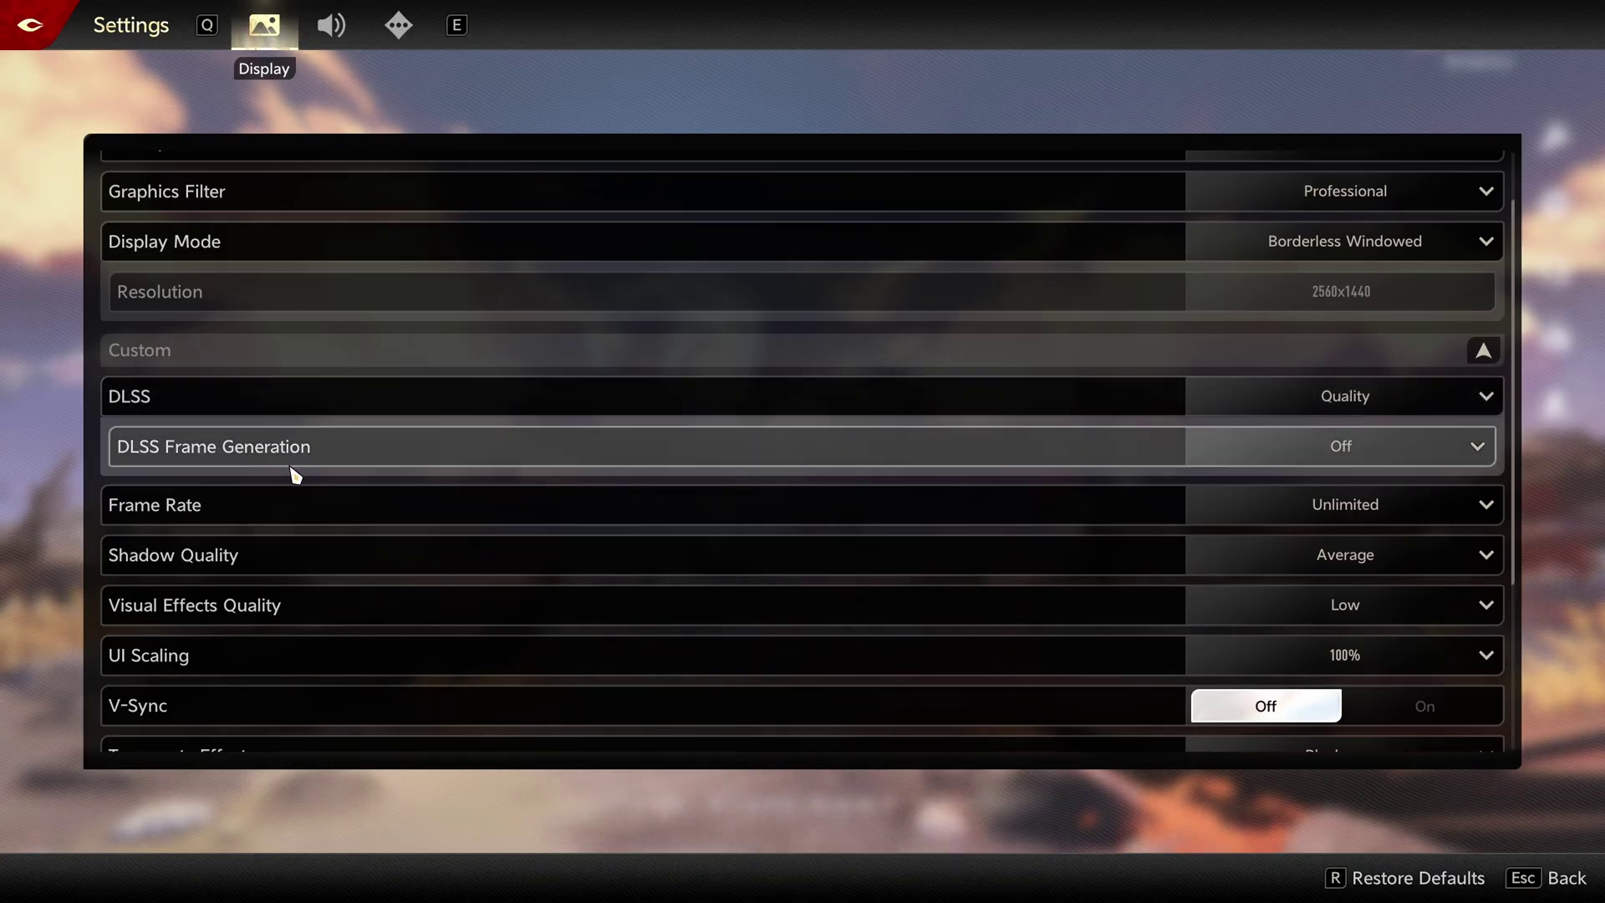
# - Leave DLSS Frame Generation set to Off
pyautogui.click(1331, 450)
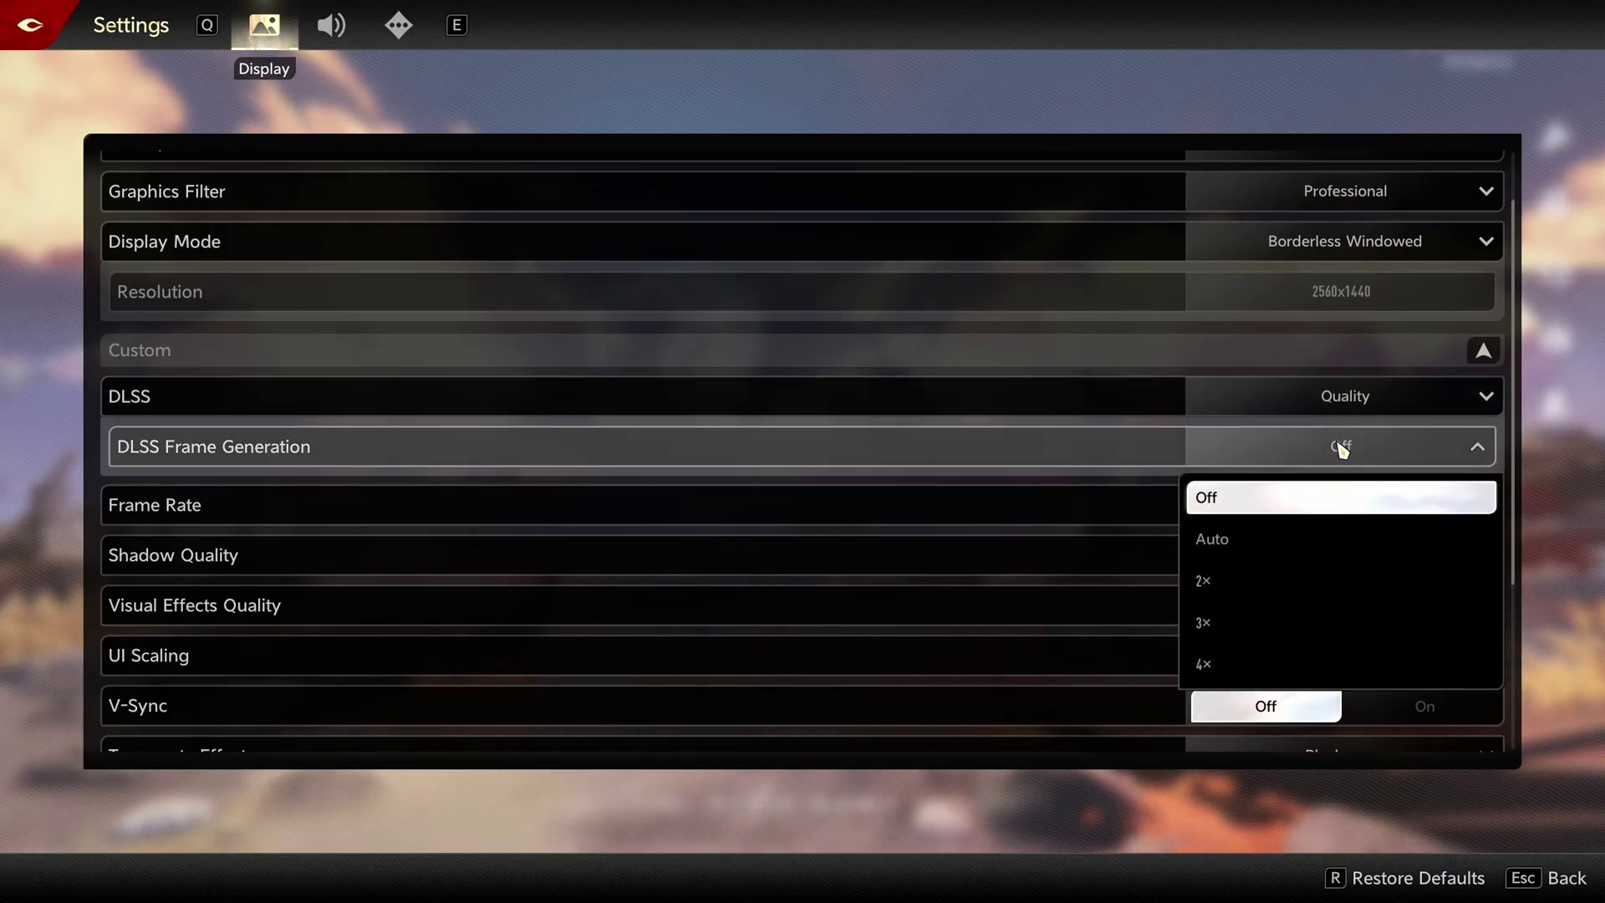
pyautogui.click(1242, 448)
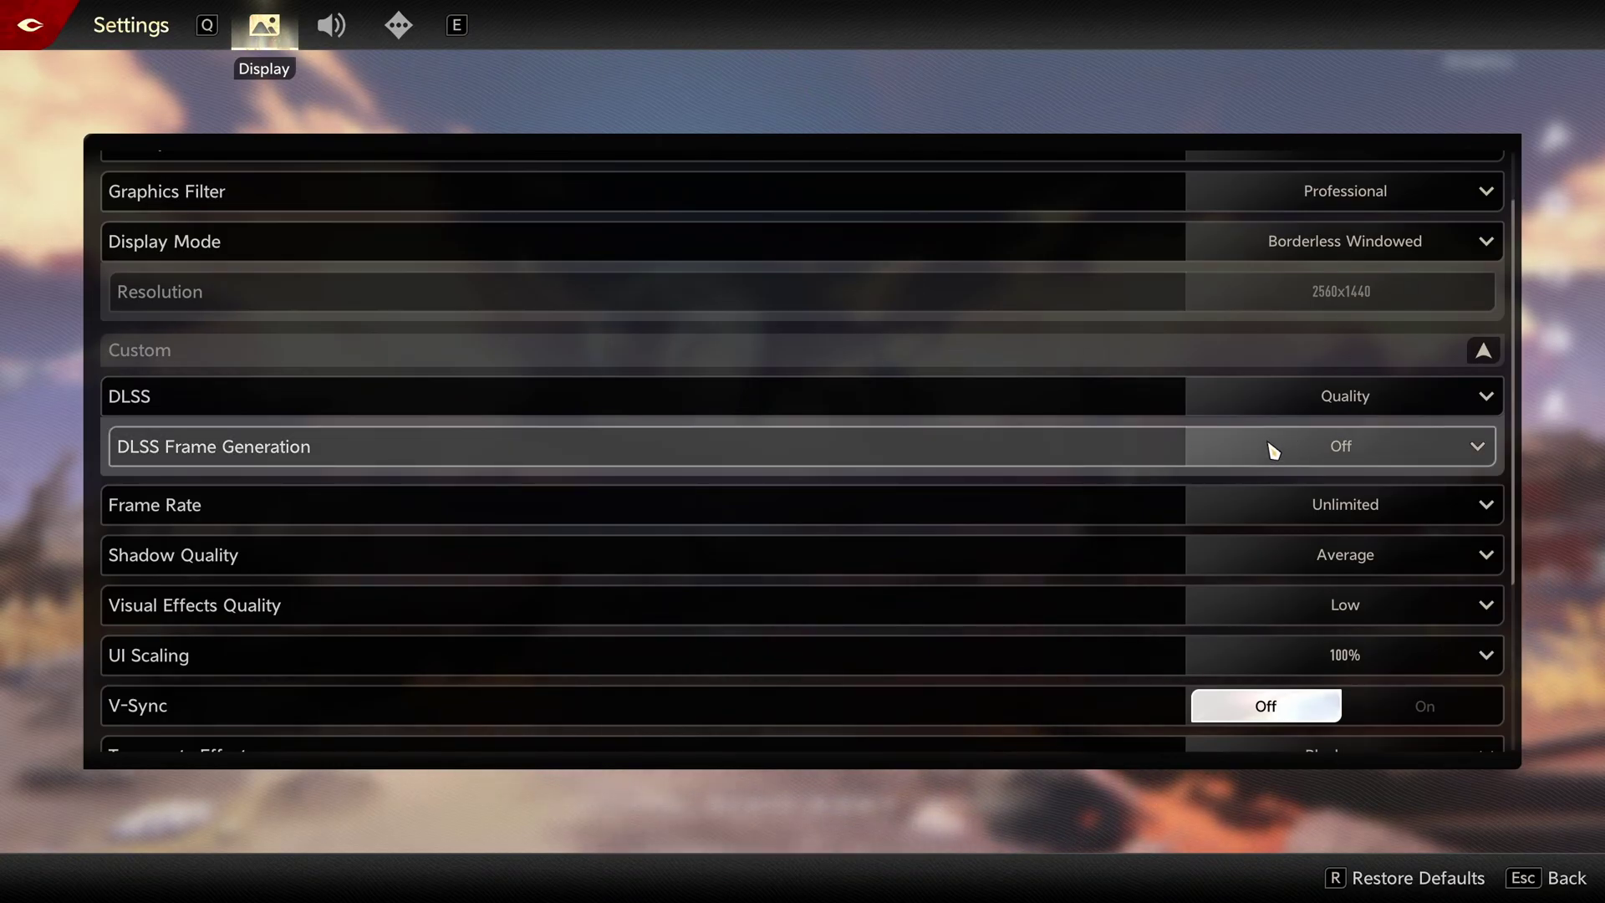
pyautogui.click(1283, 451)
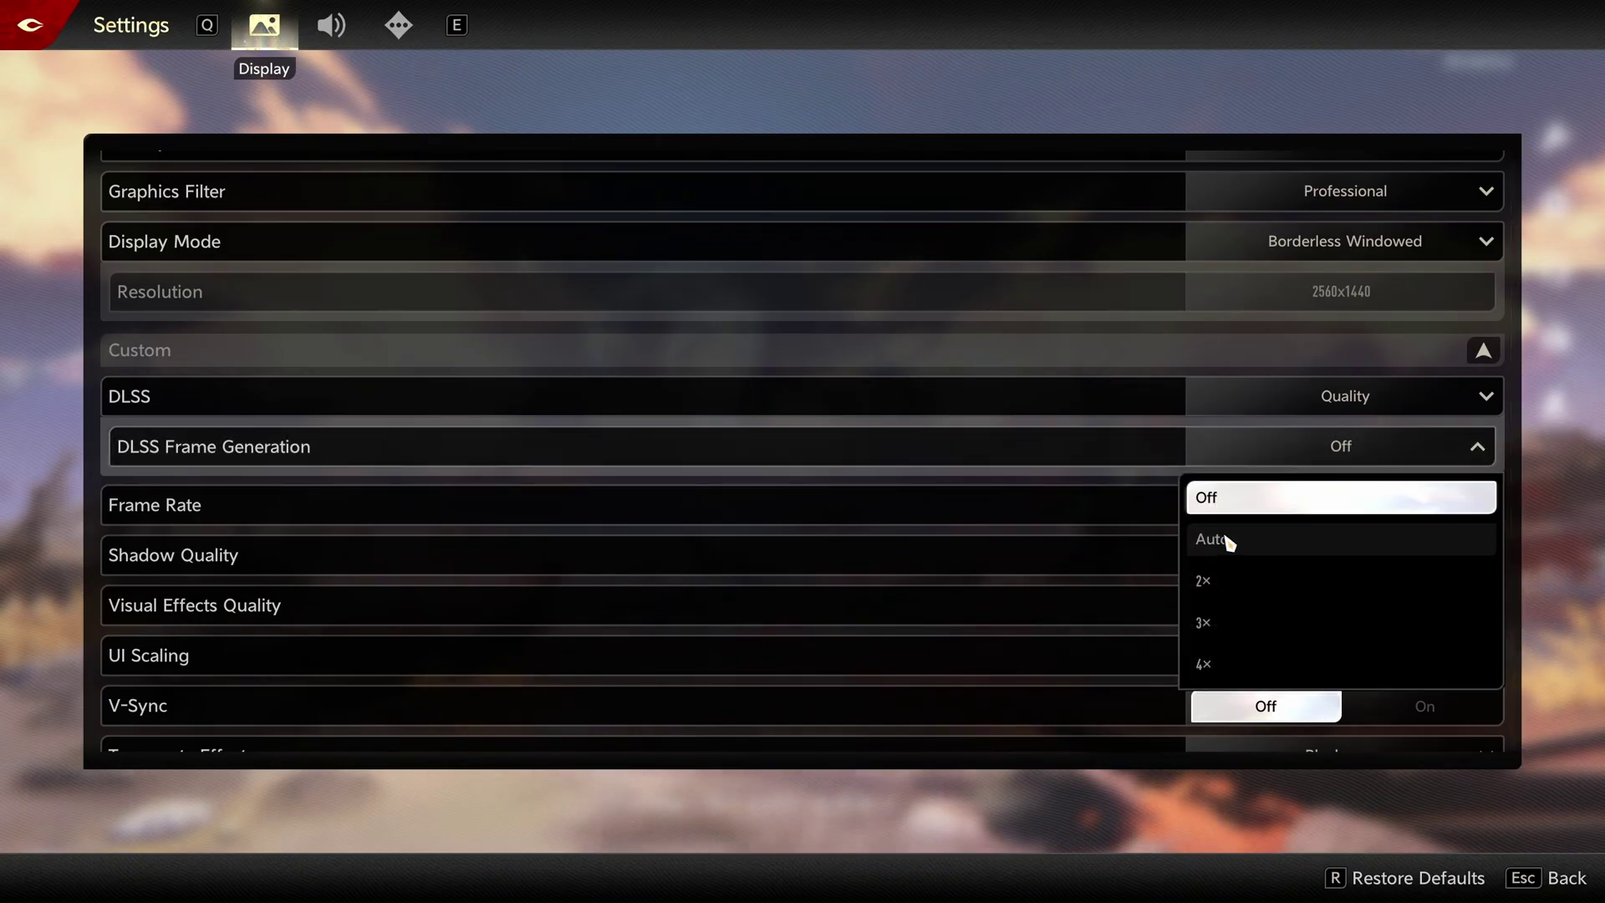
pyautogui.click(1429, 451)
pyautogui.scroll(-2, 1212, 489)
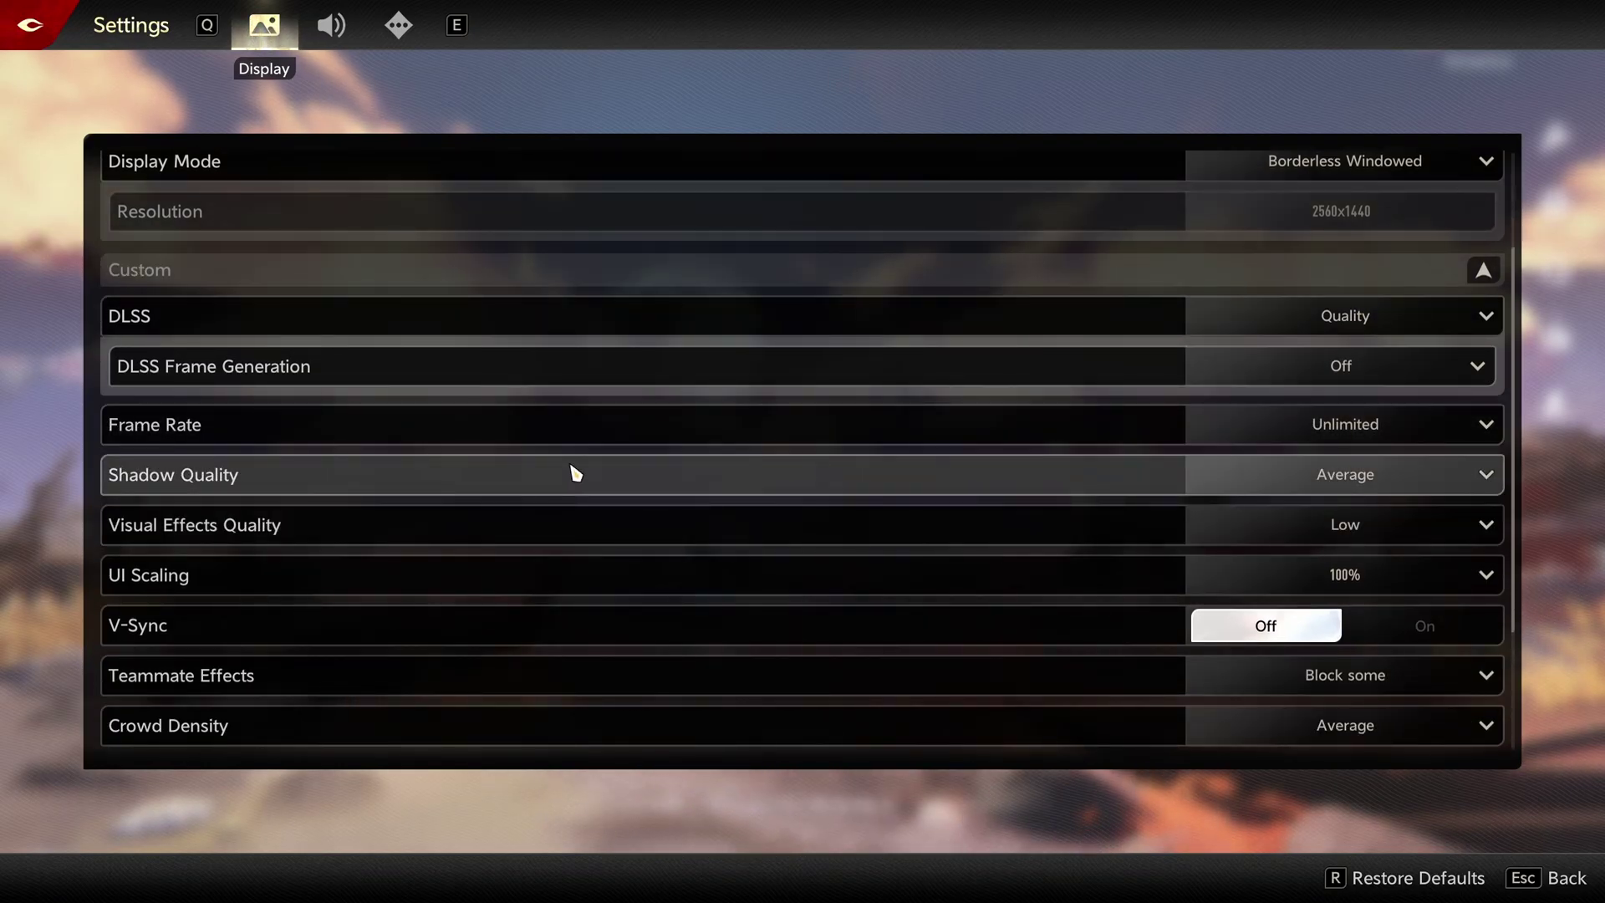
pyautogui.click(1344, 485)
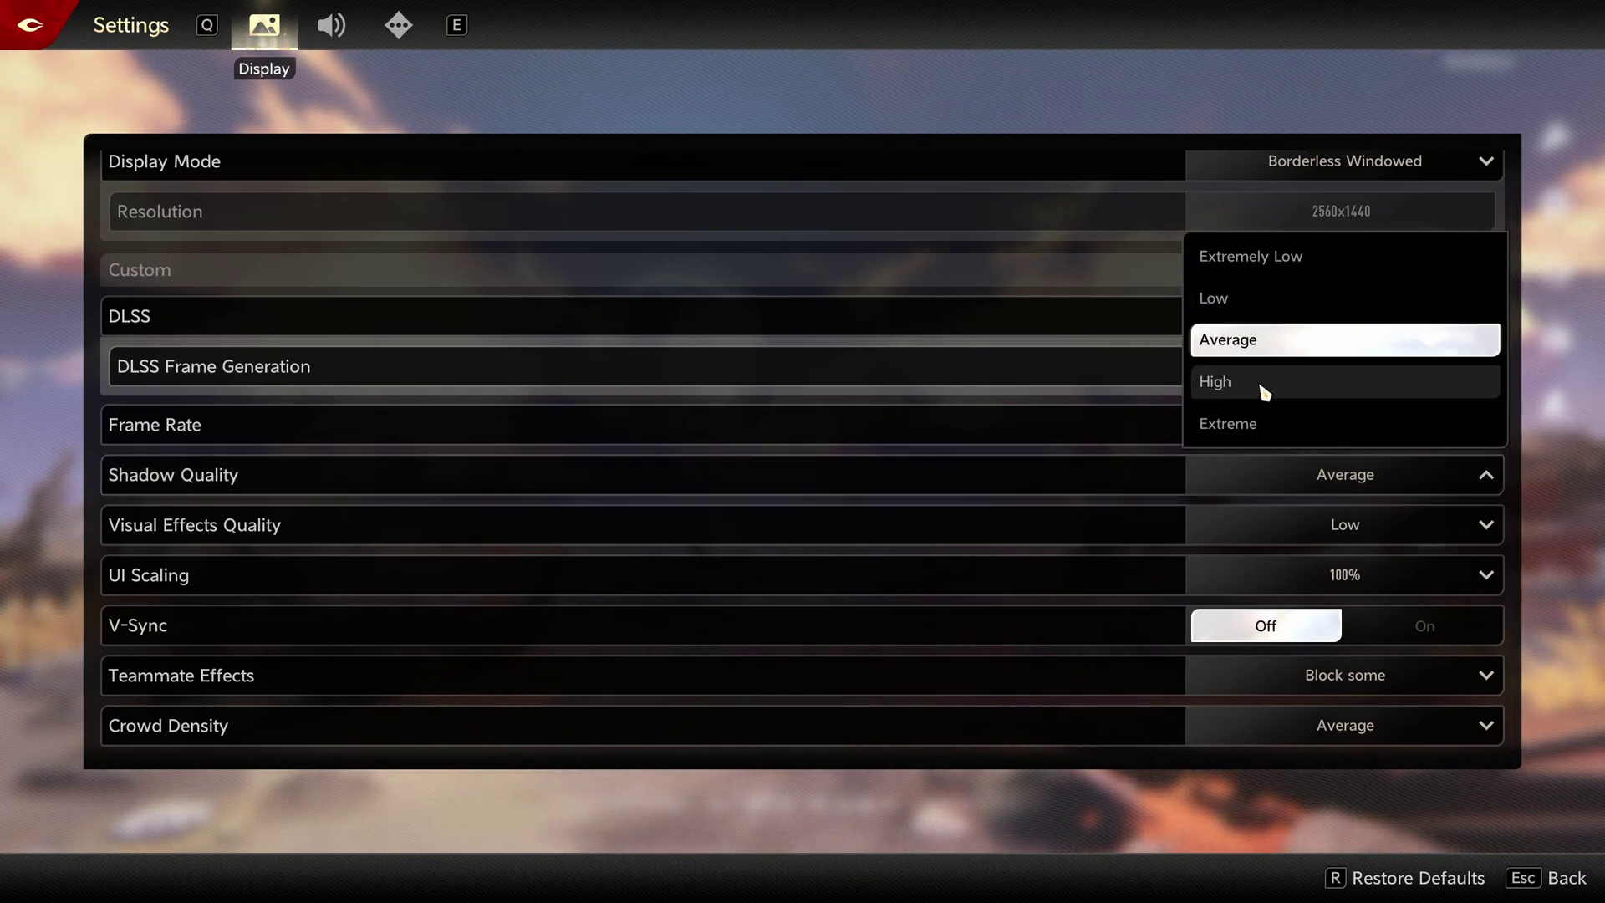
pyautogui.click(1583, 451)
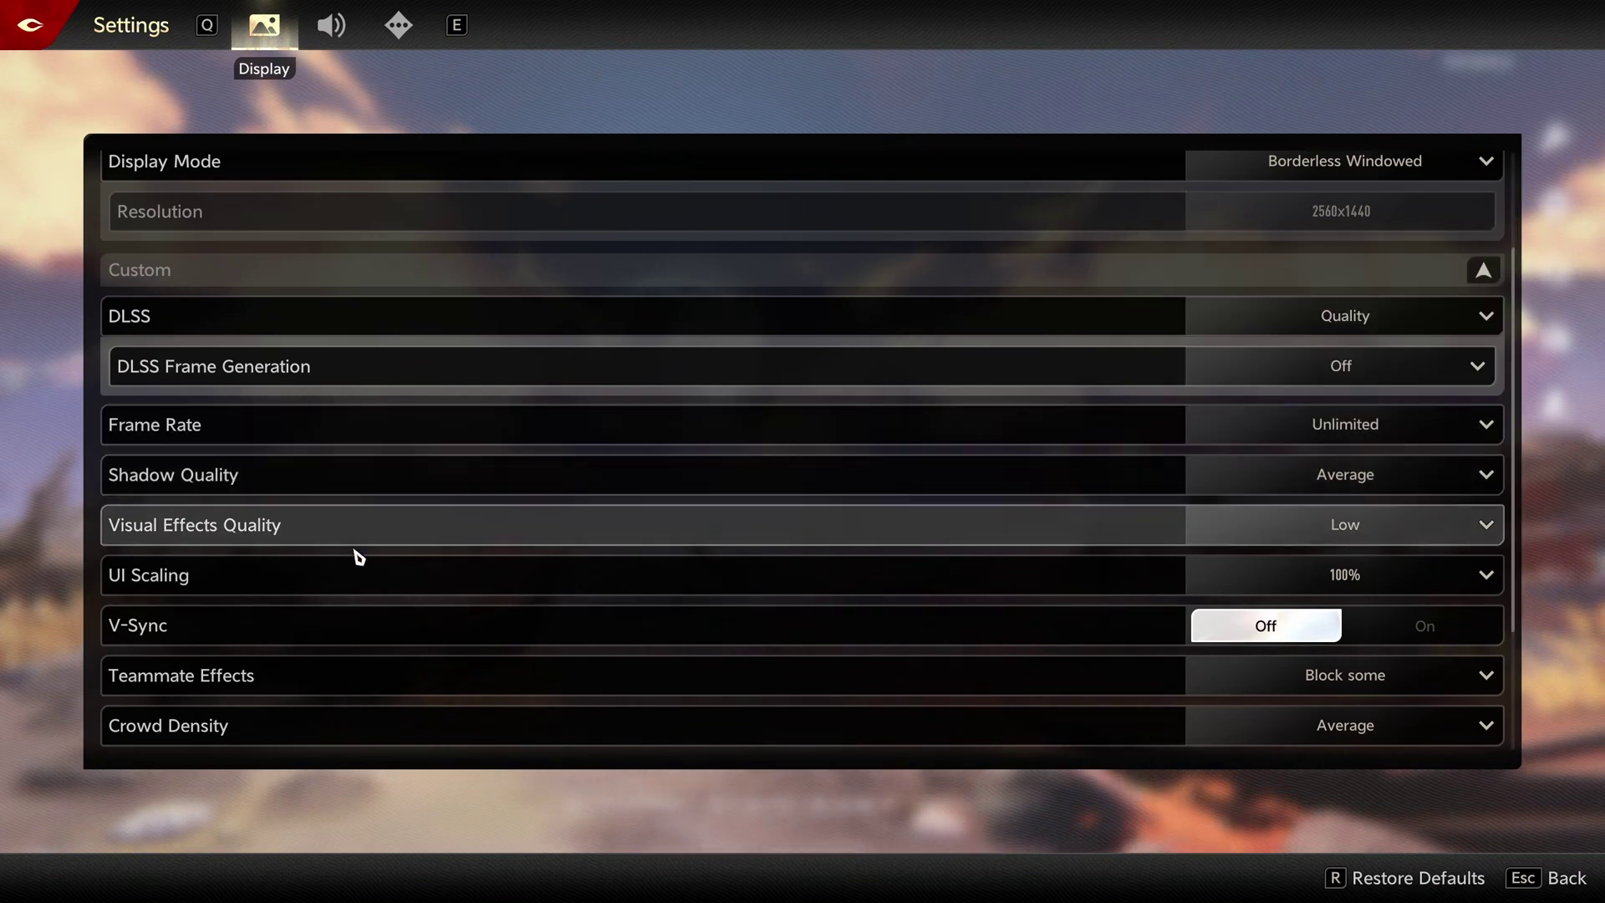
pyautogui.click(1271, 542)
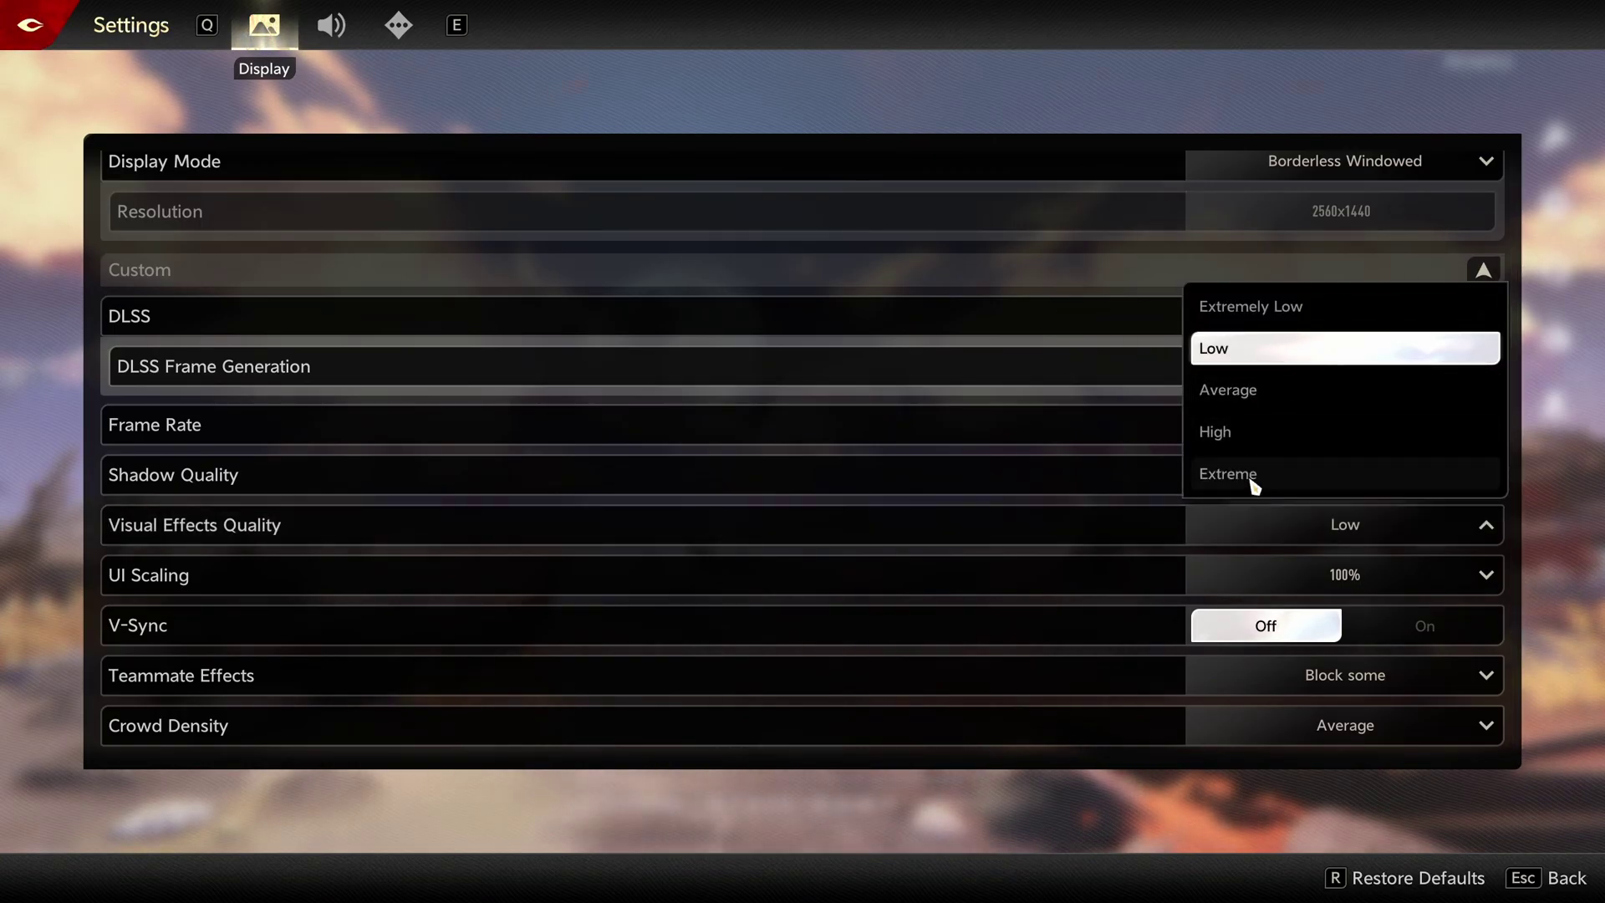
pyautogui.click(1576, 436)
pyautogui.scroll(-1, 1299, 510)
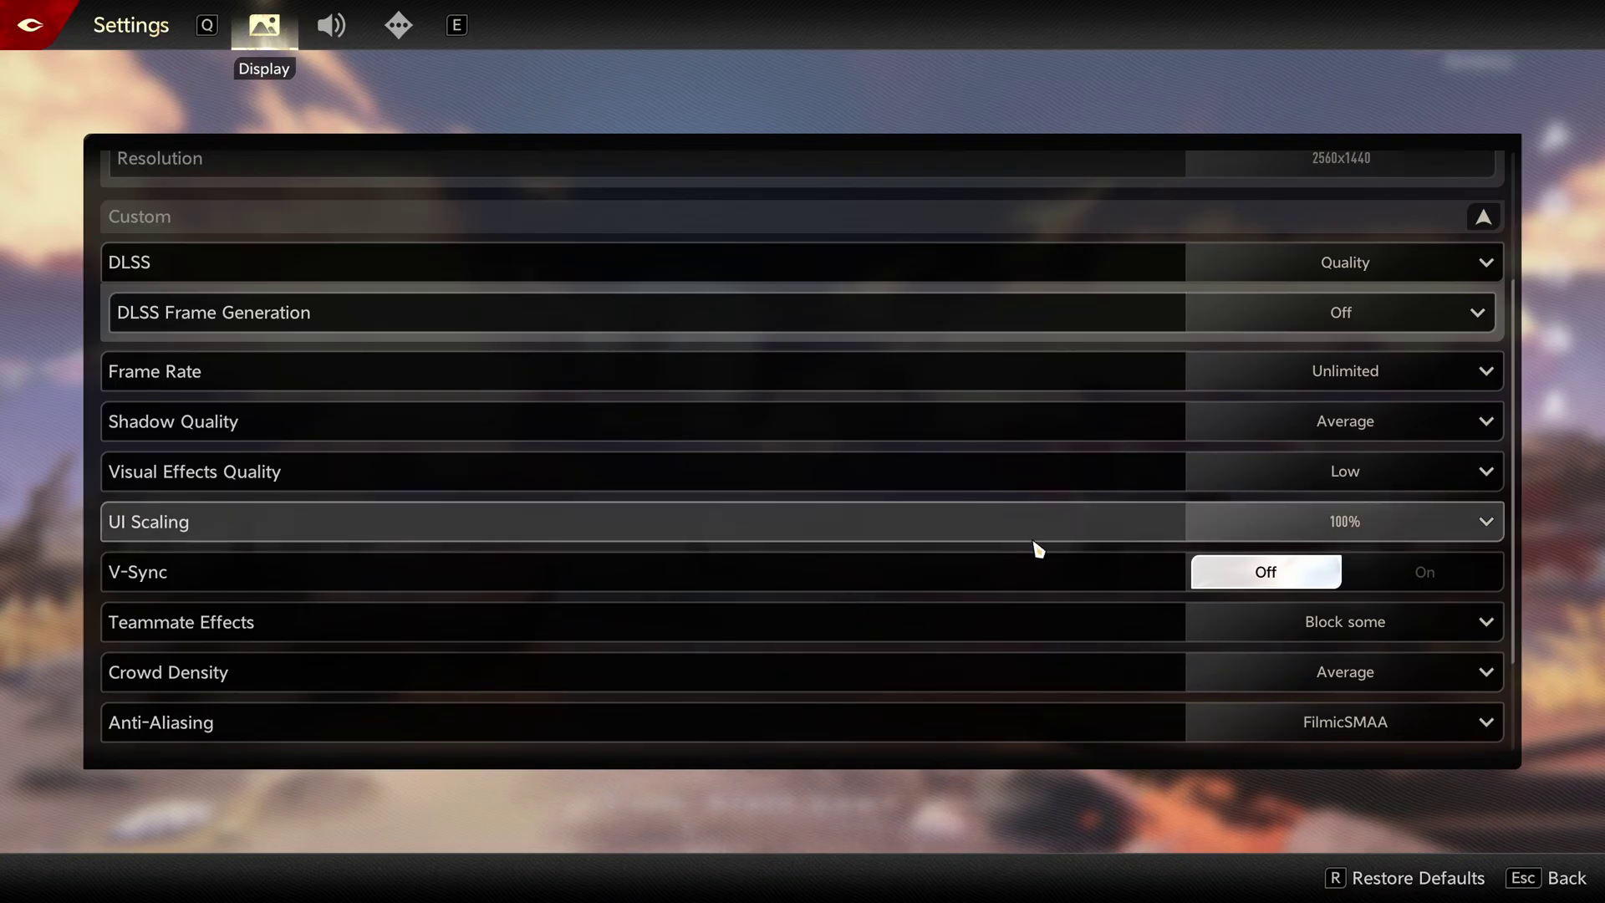
pyautogui.scroll(-1, 1024, 551)
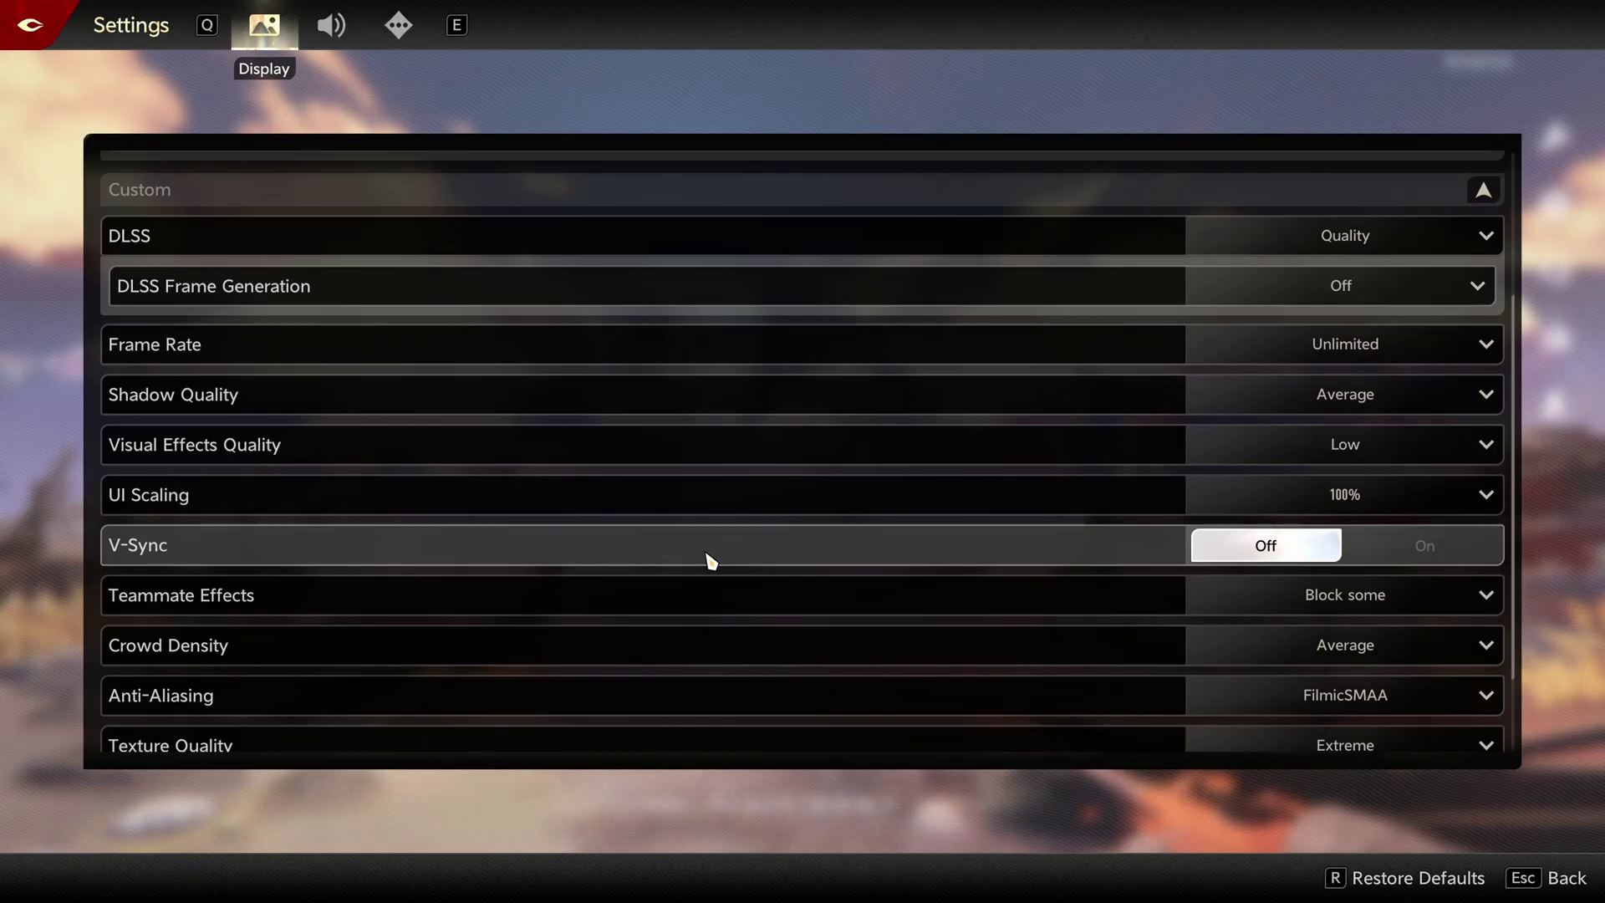
pyautogui.scroll(-1, 495, 610)
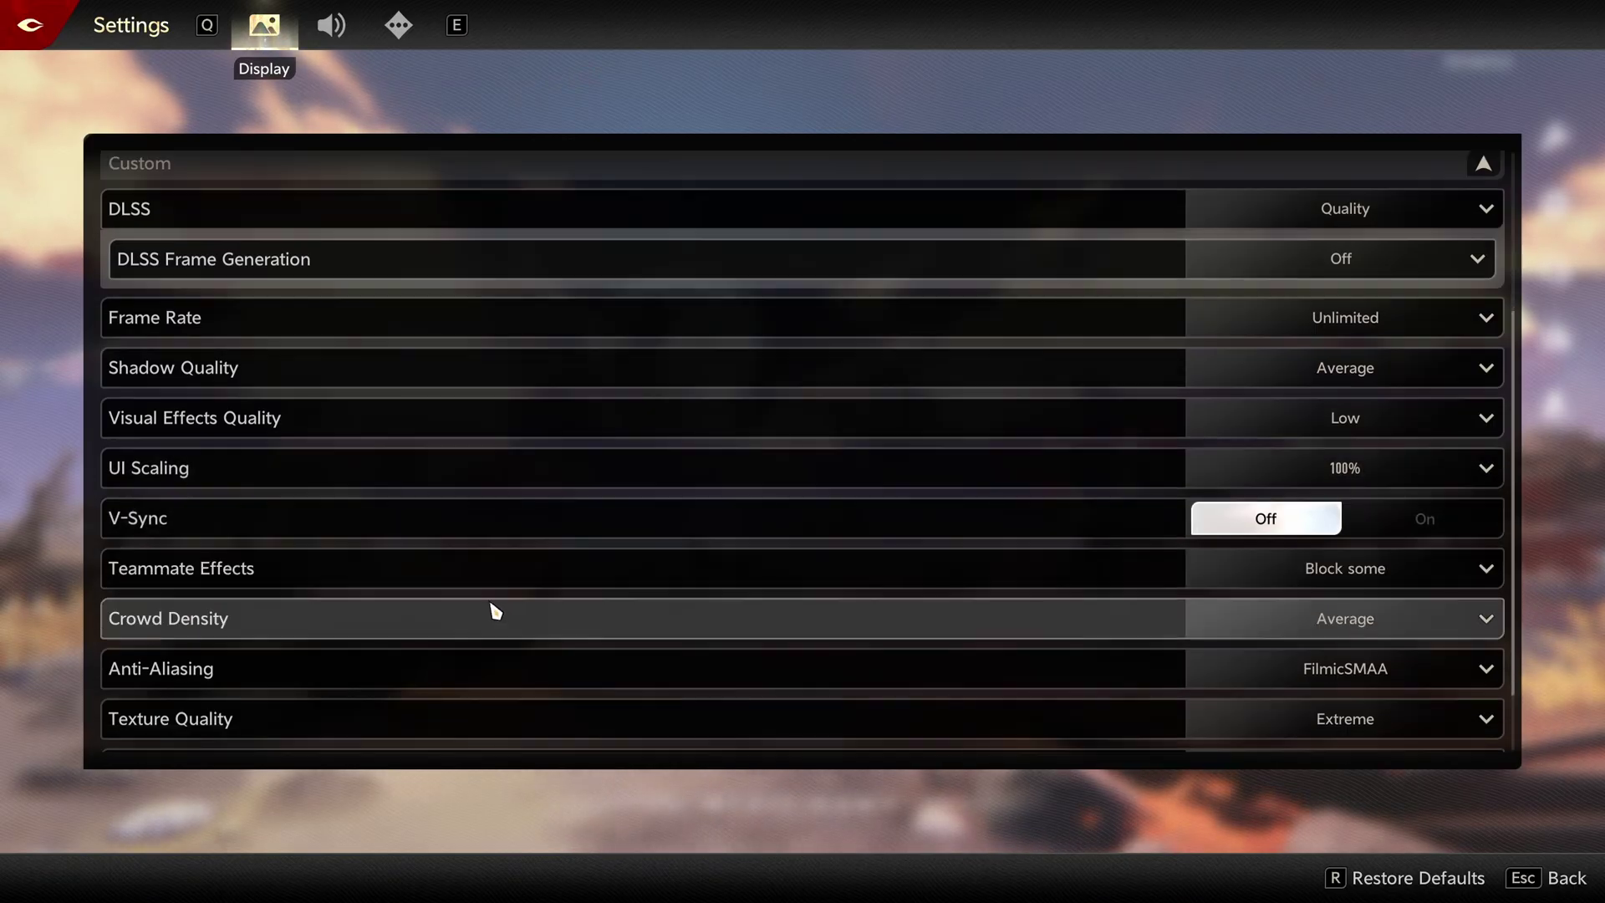
pyautogui.click(1330, 612)
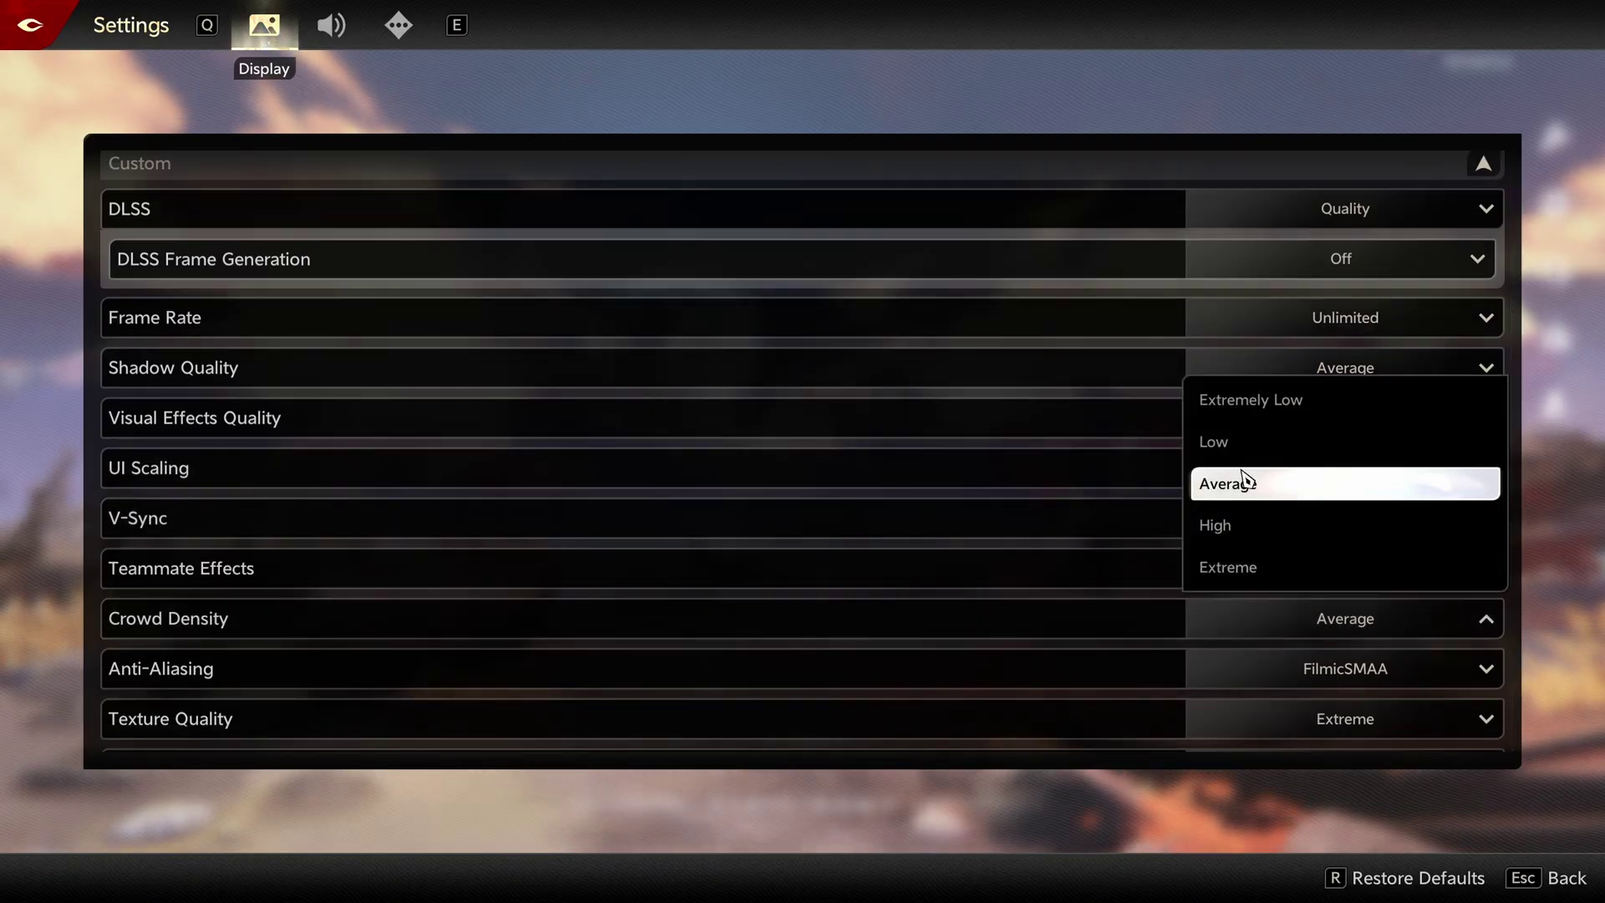
pyautogui.click(1567, 547)
pyautogui.scroll(-3, 656, 635)
pyautogui.click(1318, 587)
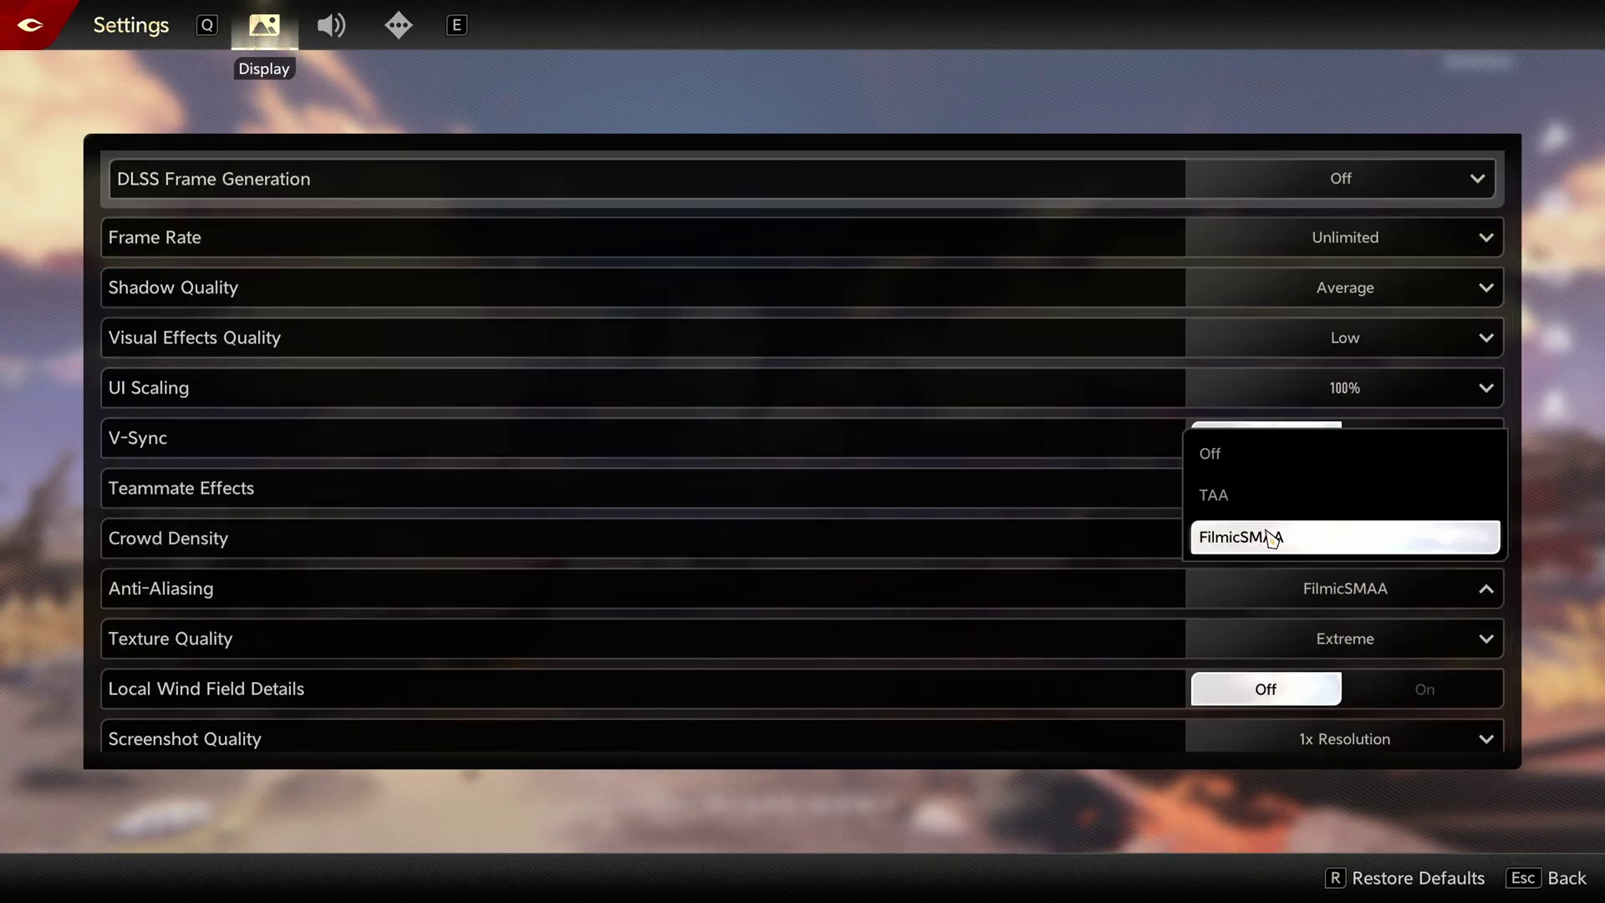
pyautogui.click(1553, 543)
pyautogui.scroll(-1, 462, 652)
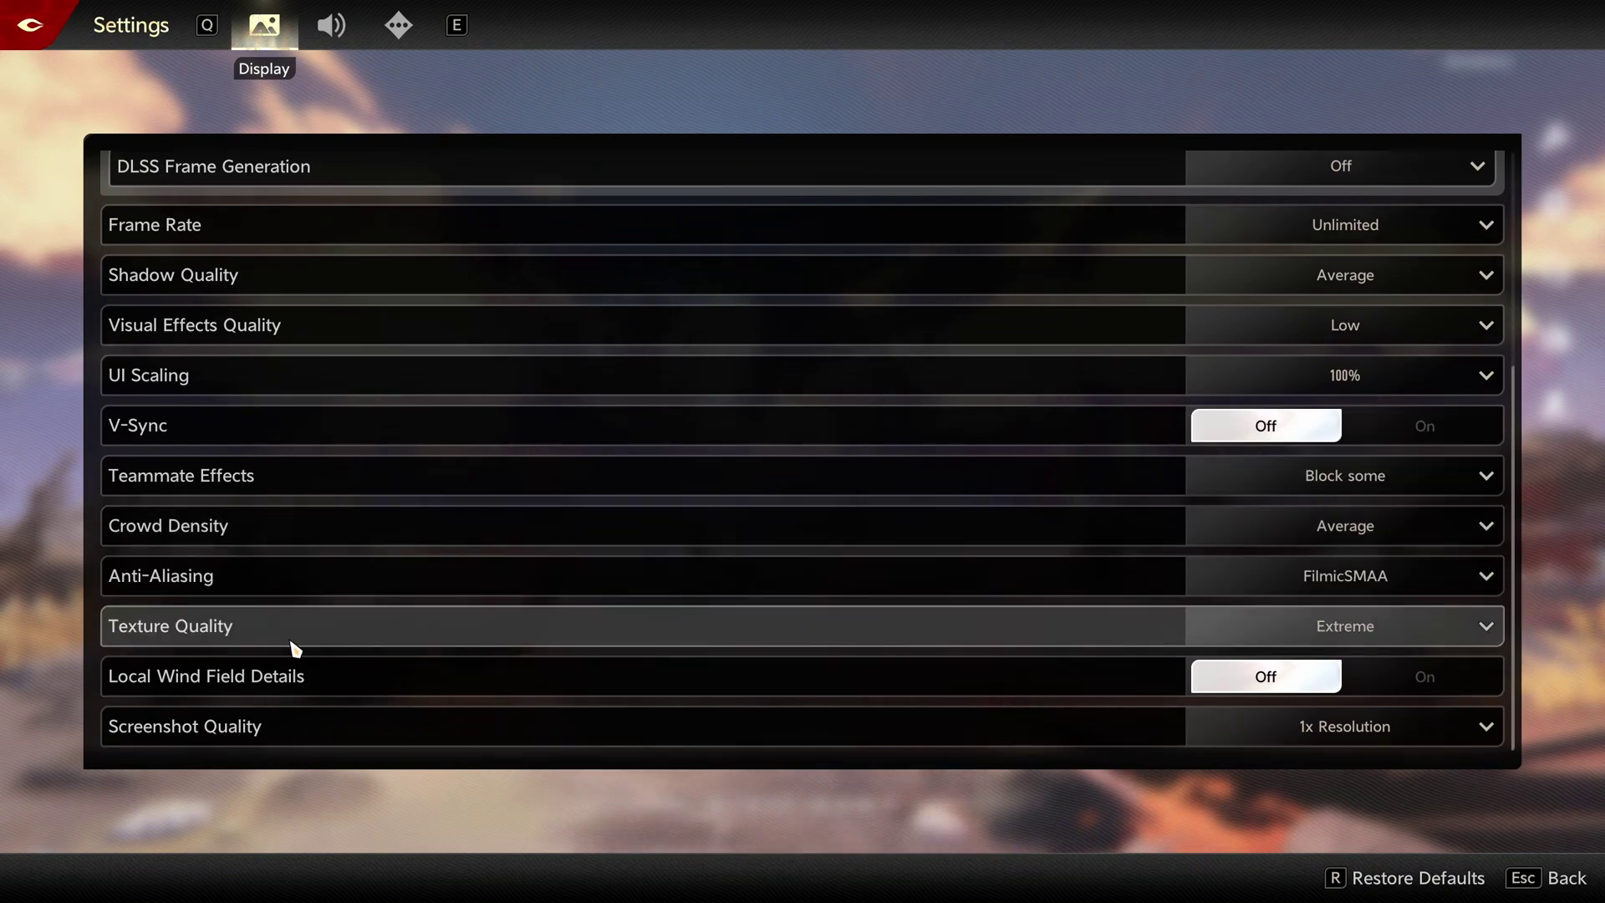
pyautogui.click(1329, 625)
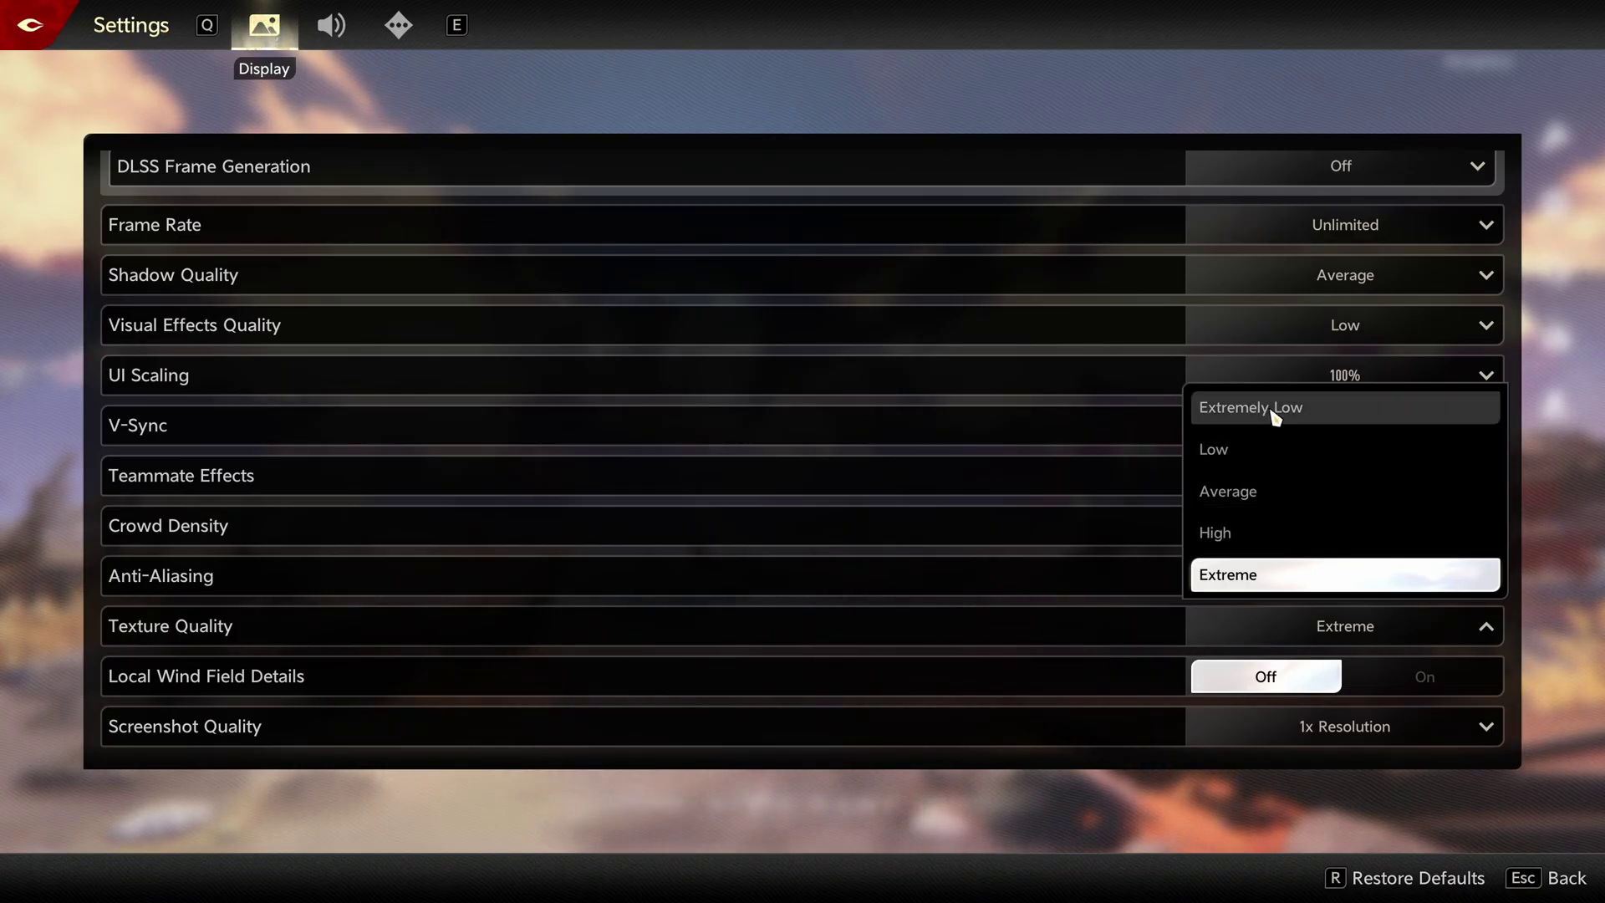
pyautogui.click(1571, 502)
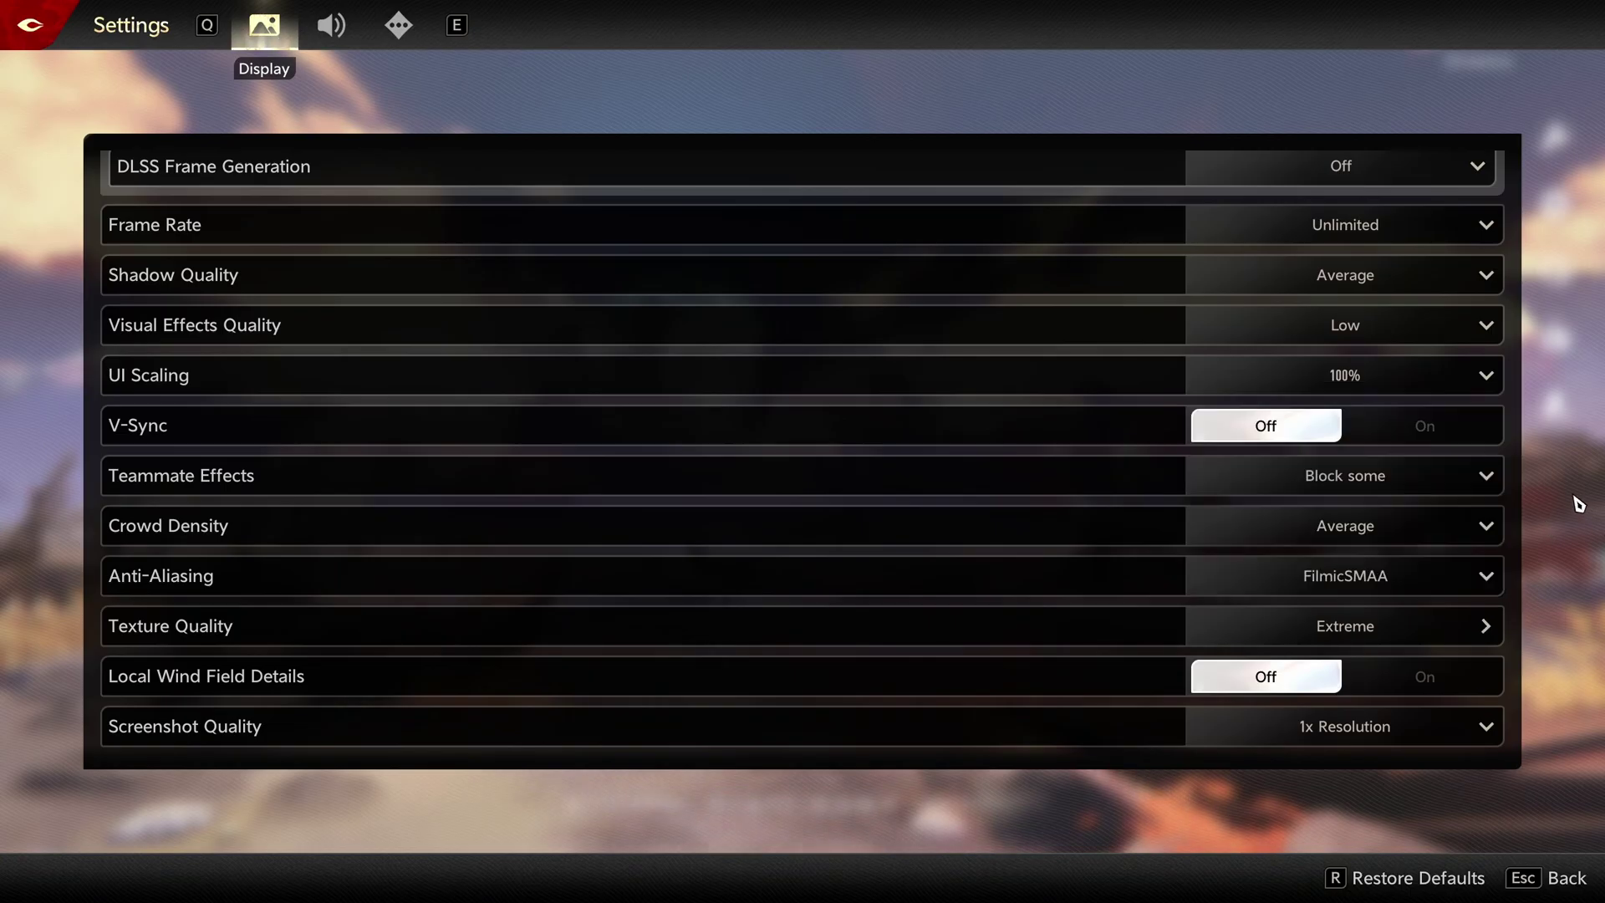